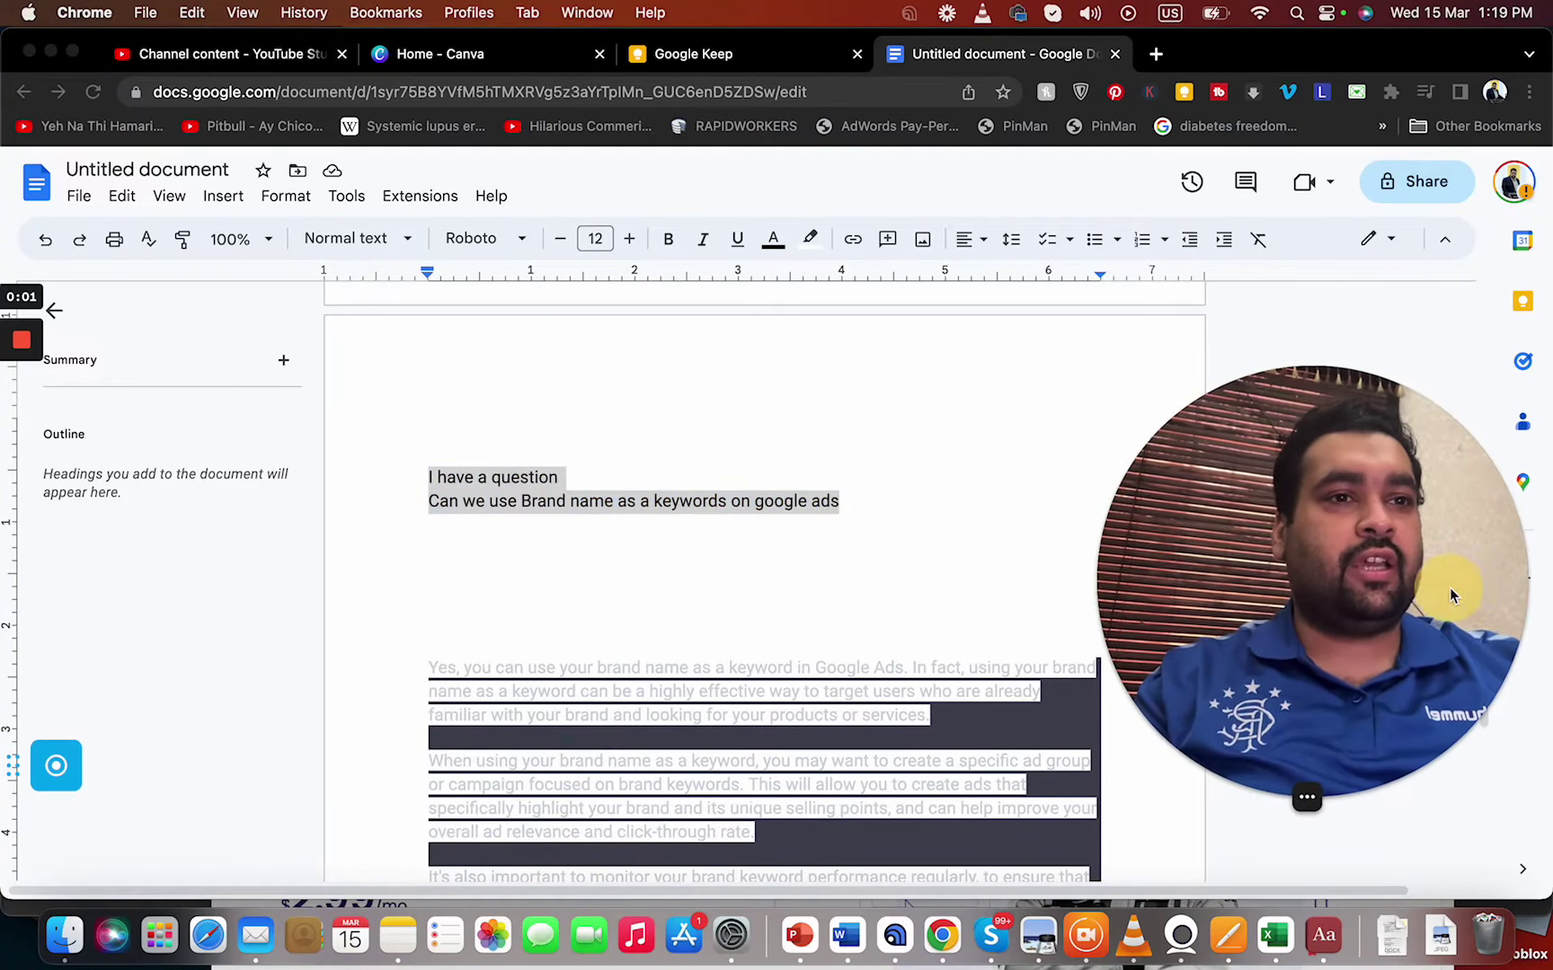
Insert 'You are going to use your own brand name?' beneath the keyword question, leaving room for an answer
click(789, 550)
click(855, 506)
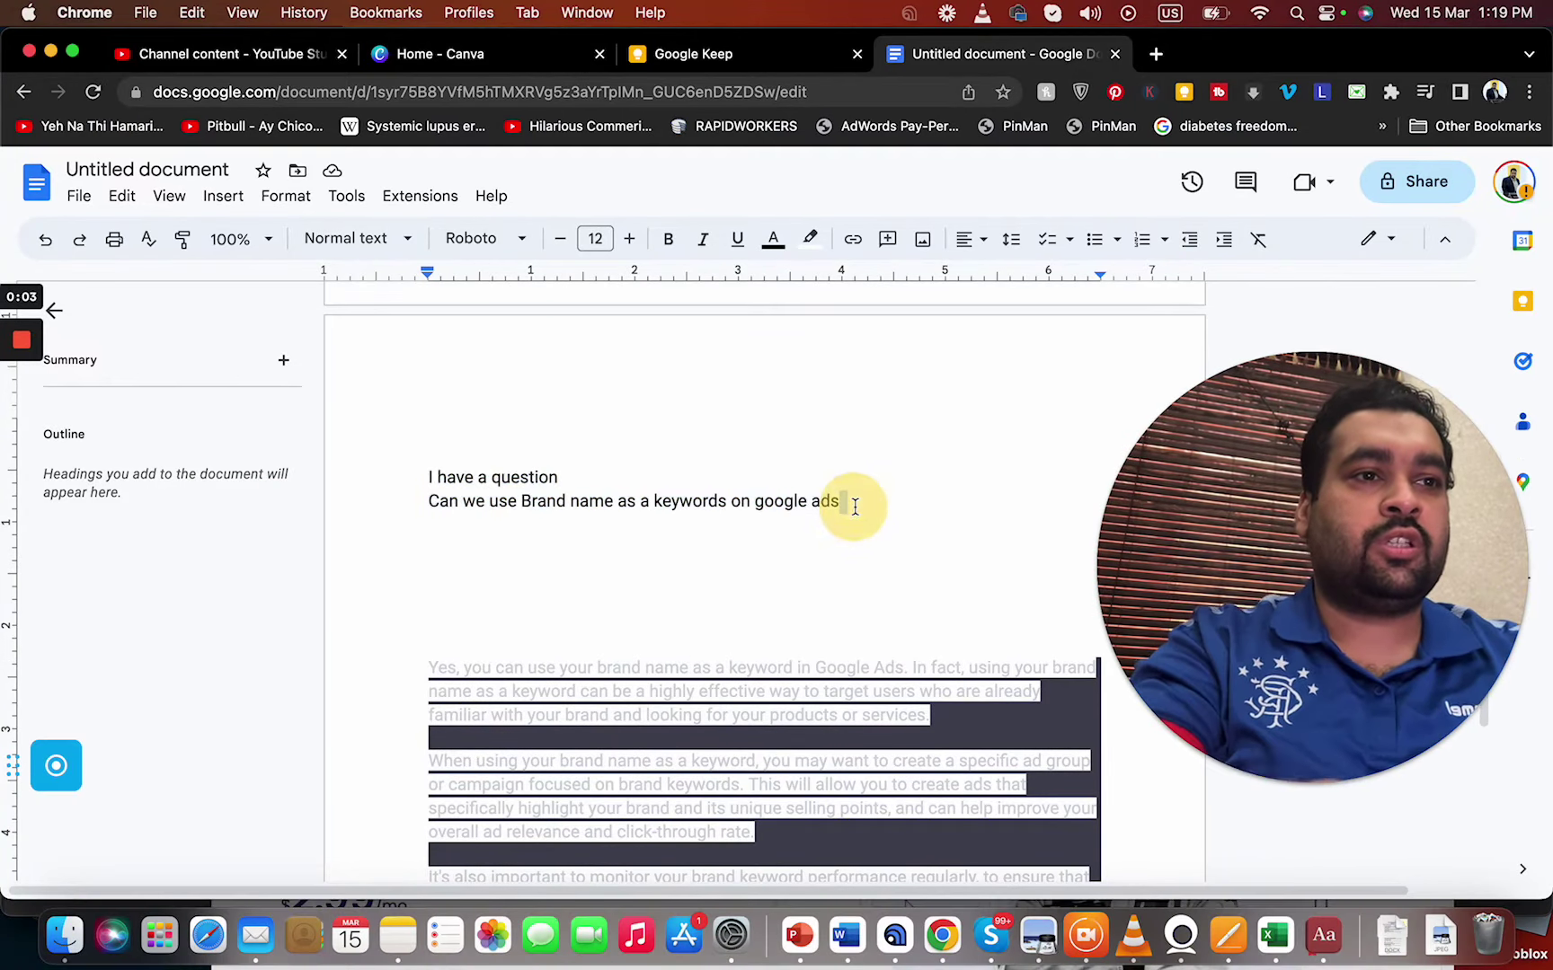
key(Return)
key(Return)
key(Return)
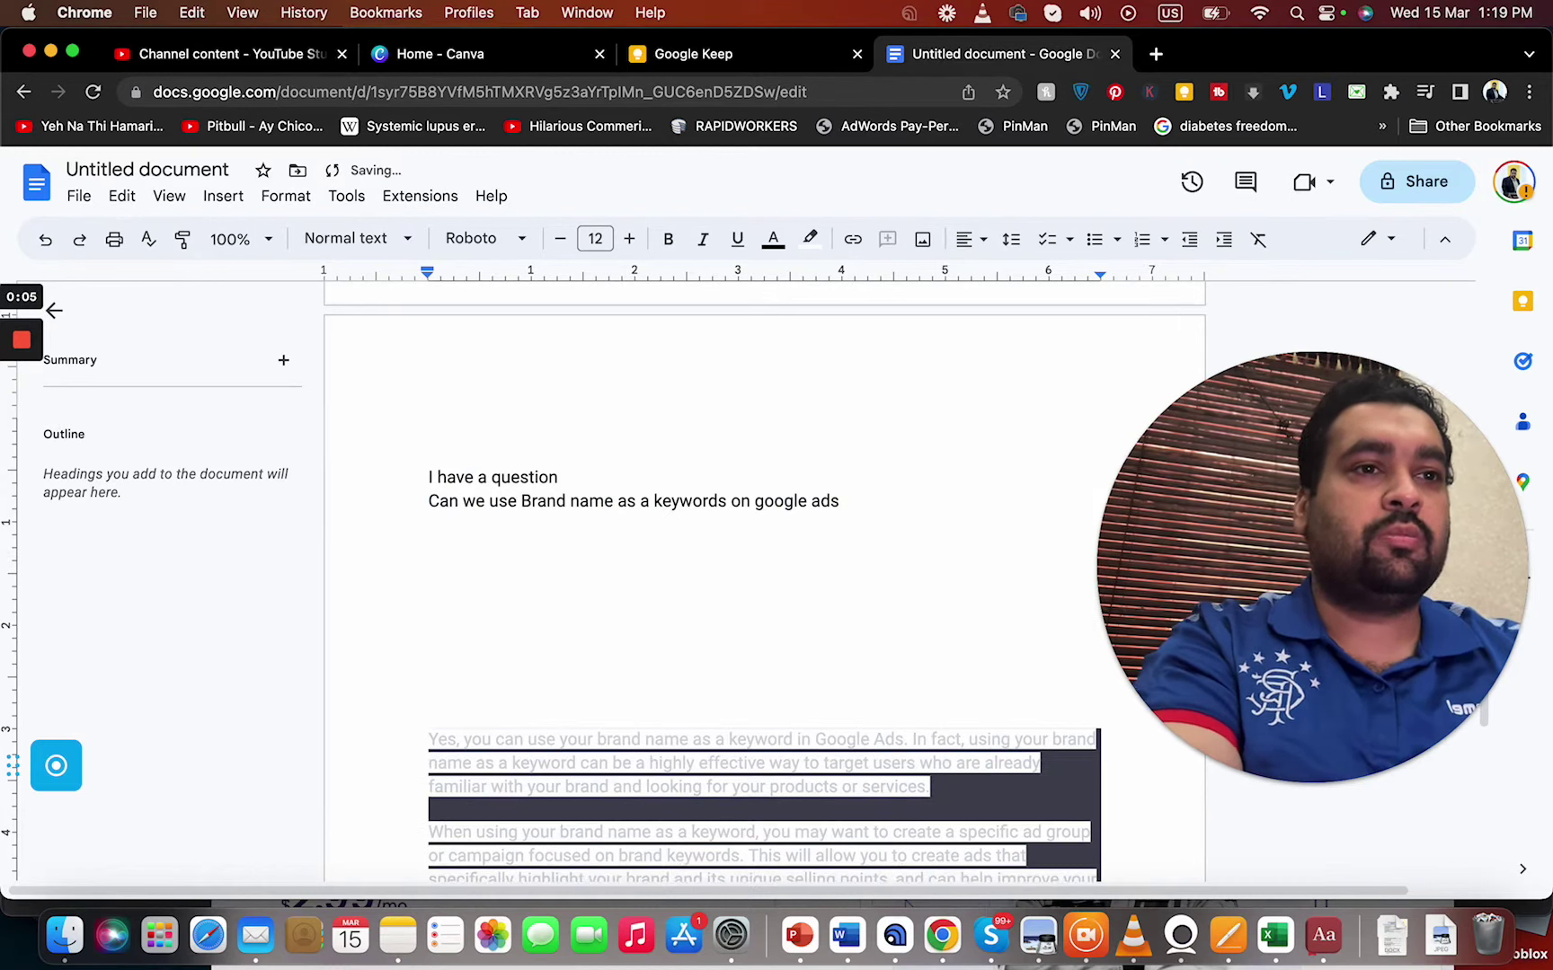
key(Return)
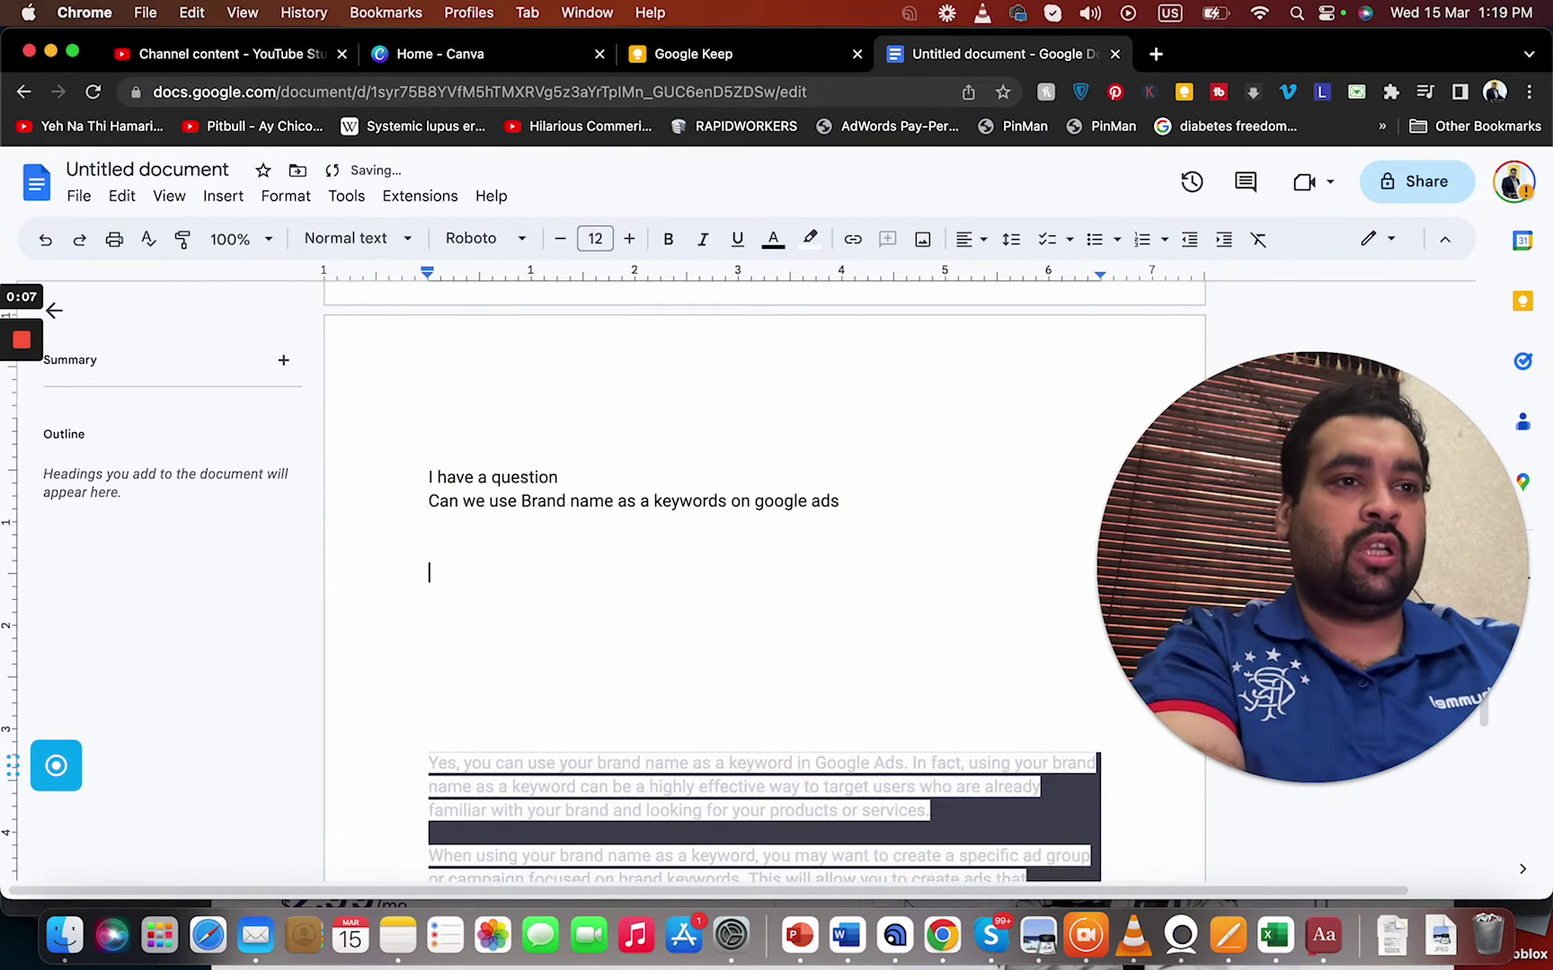
key(Up)
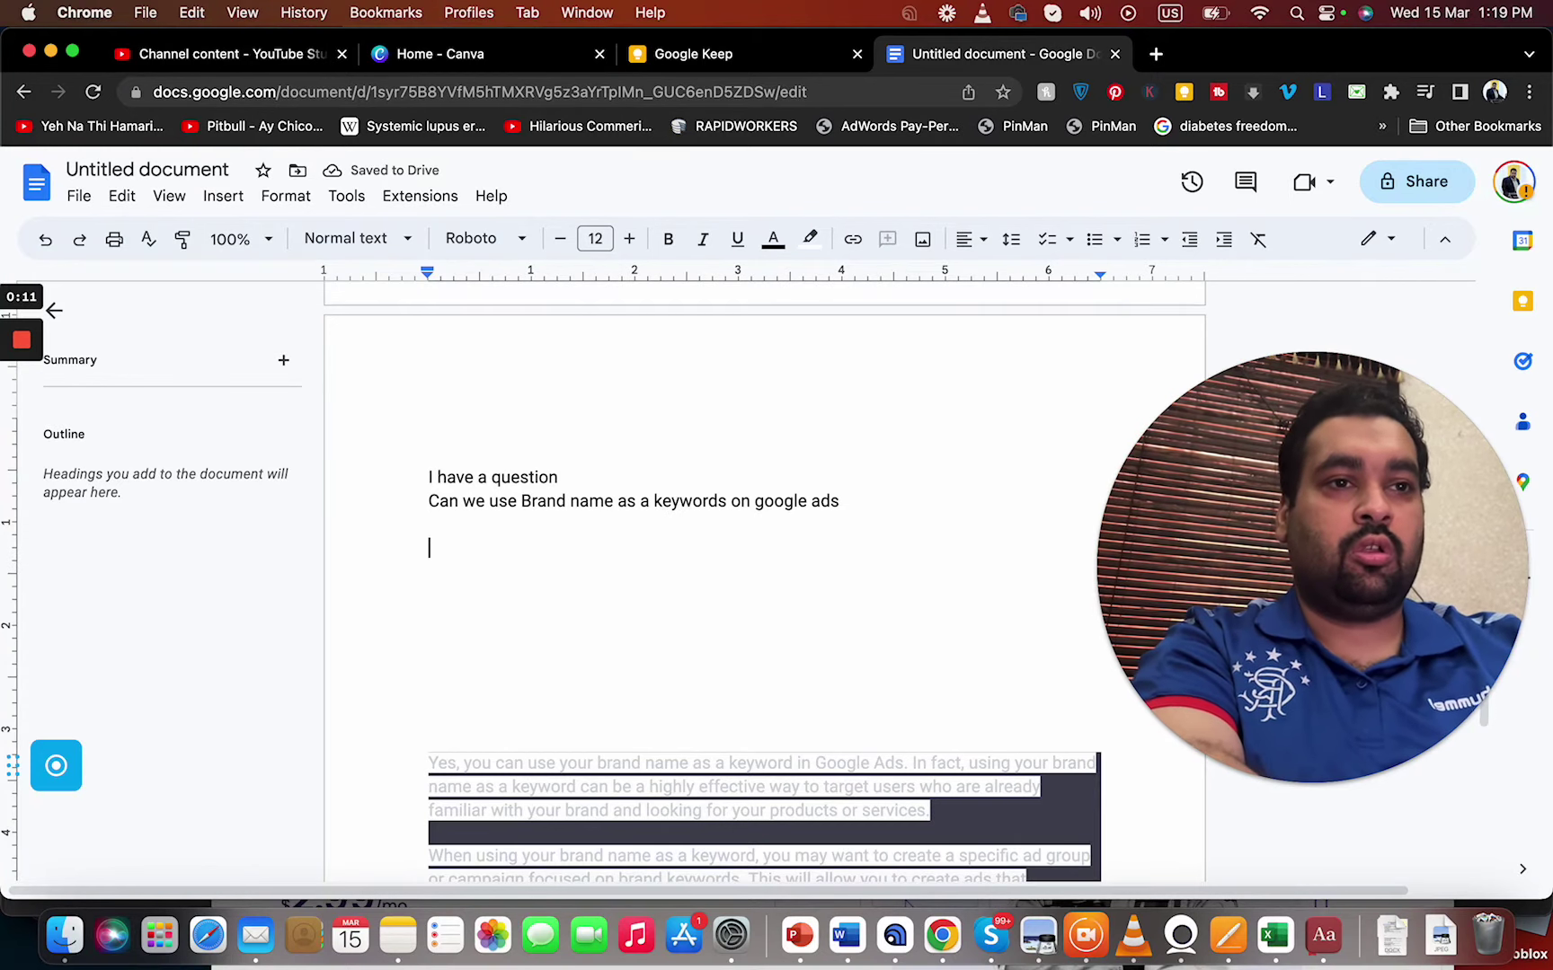
text(You are go)
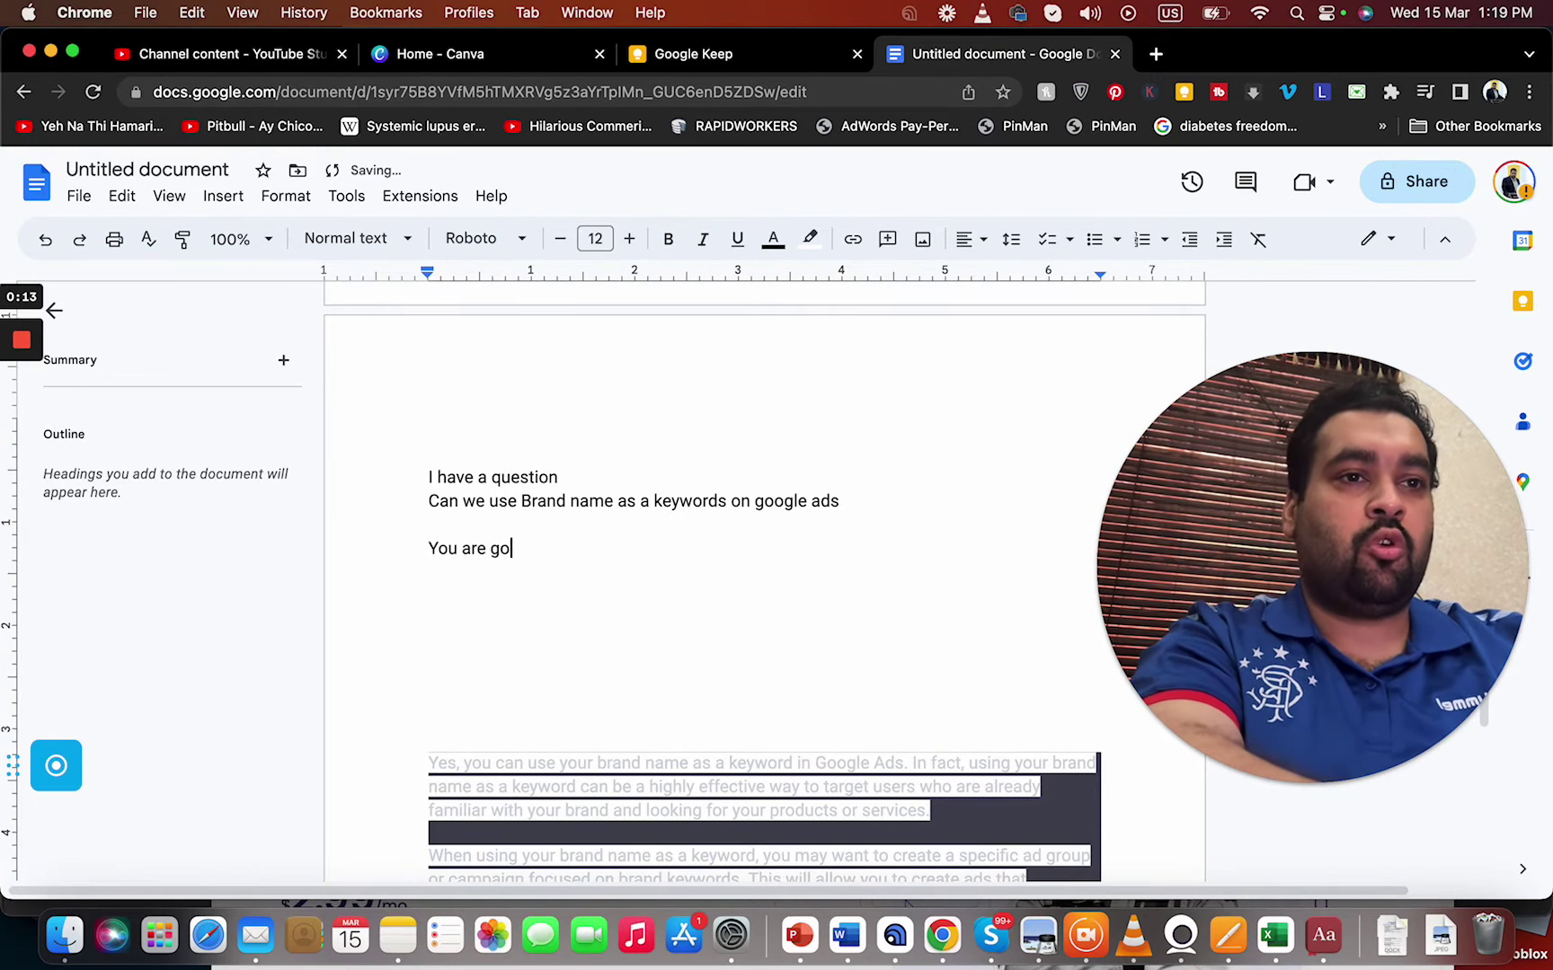
text(ing to use your )
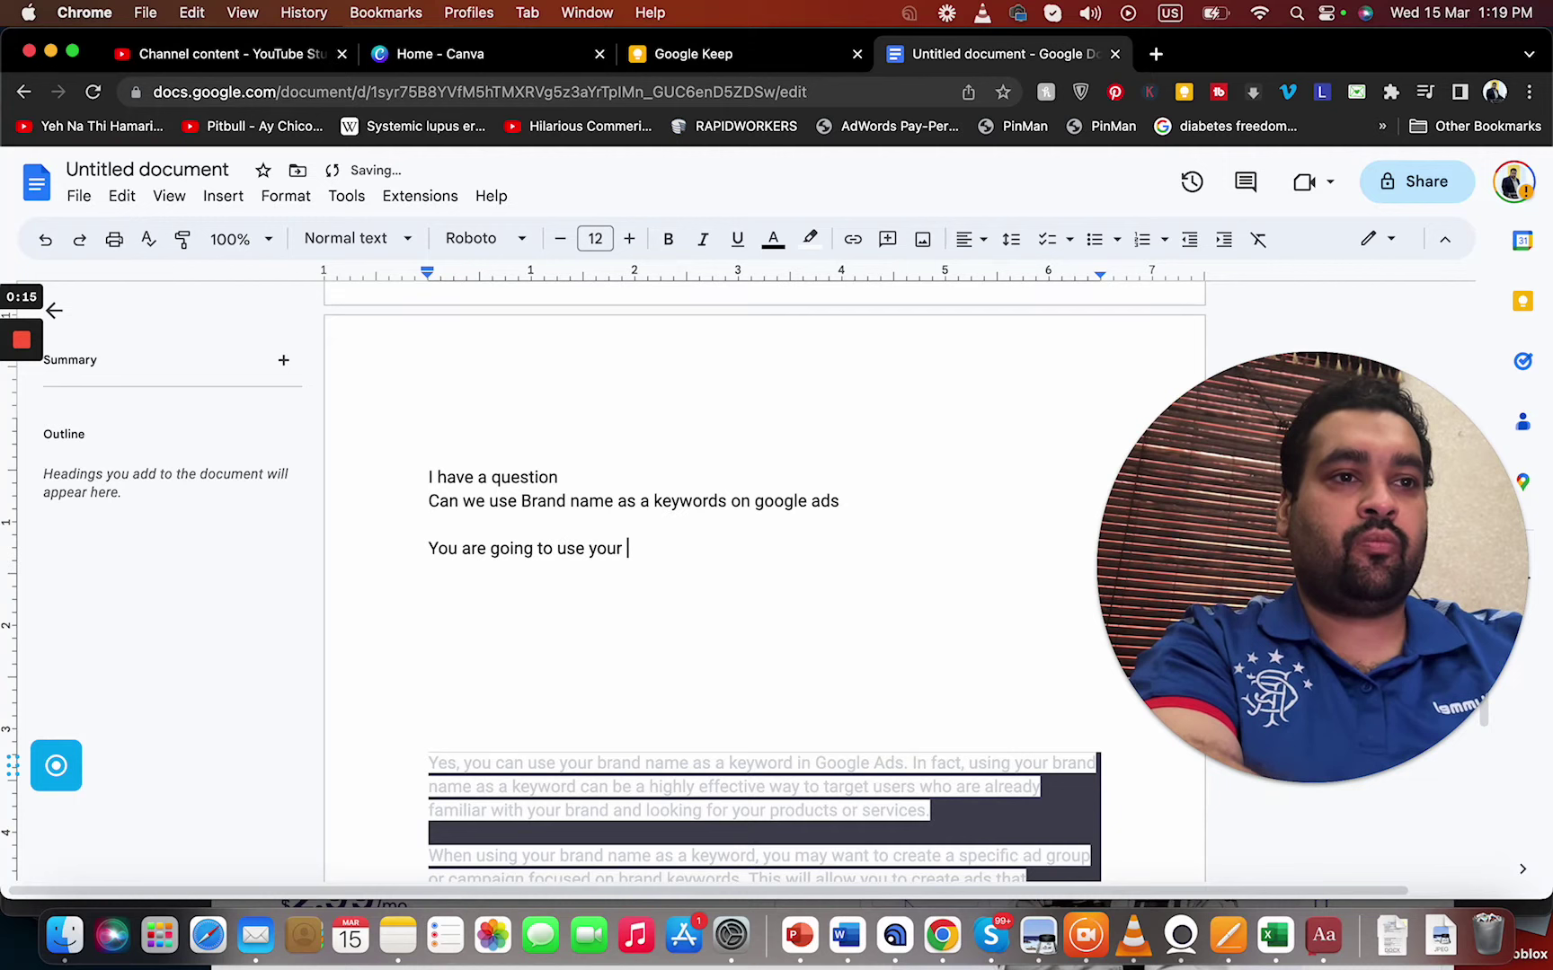
text(own brand)
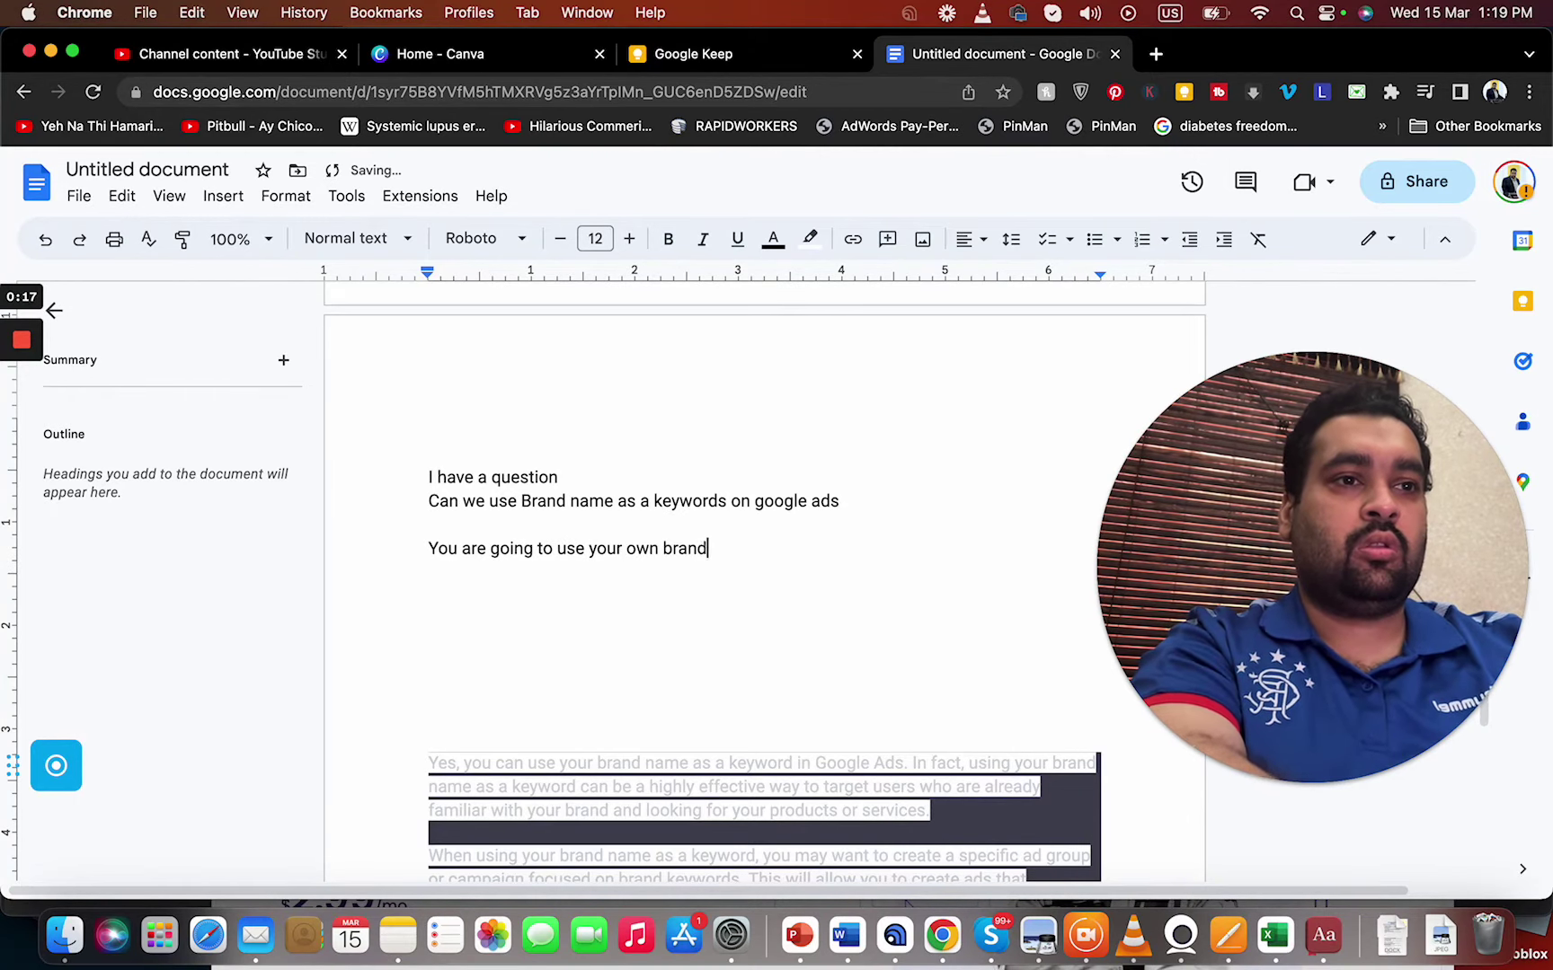
text( name)
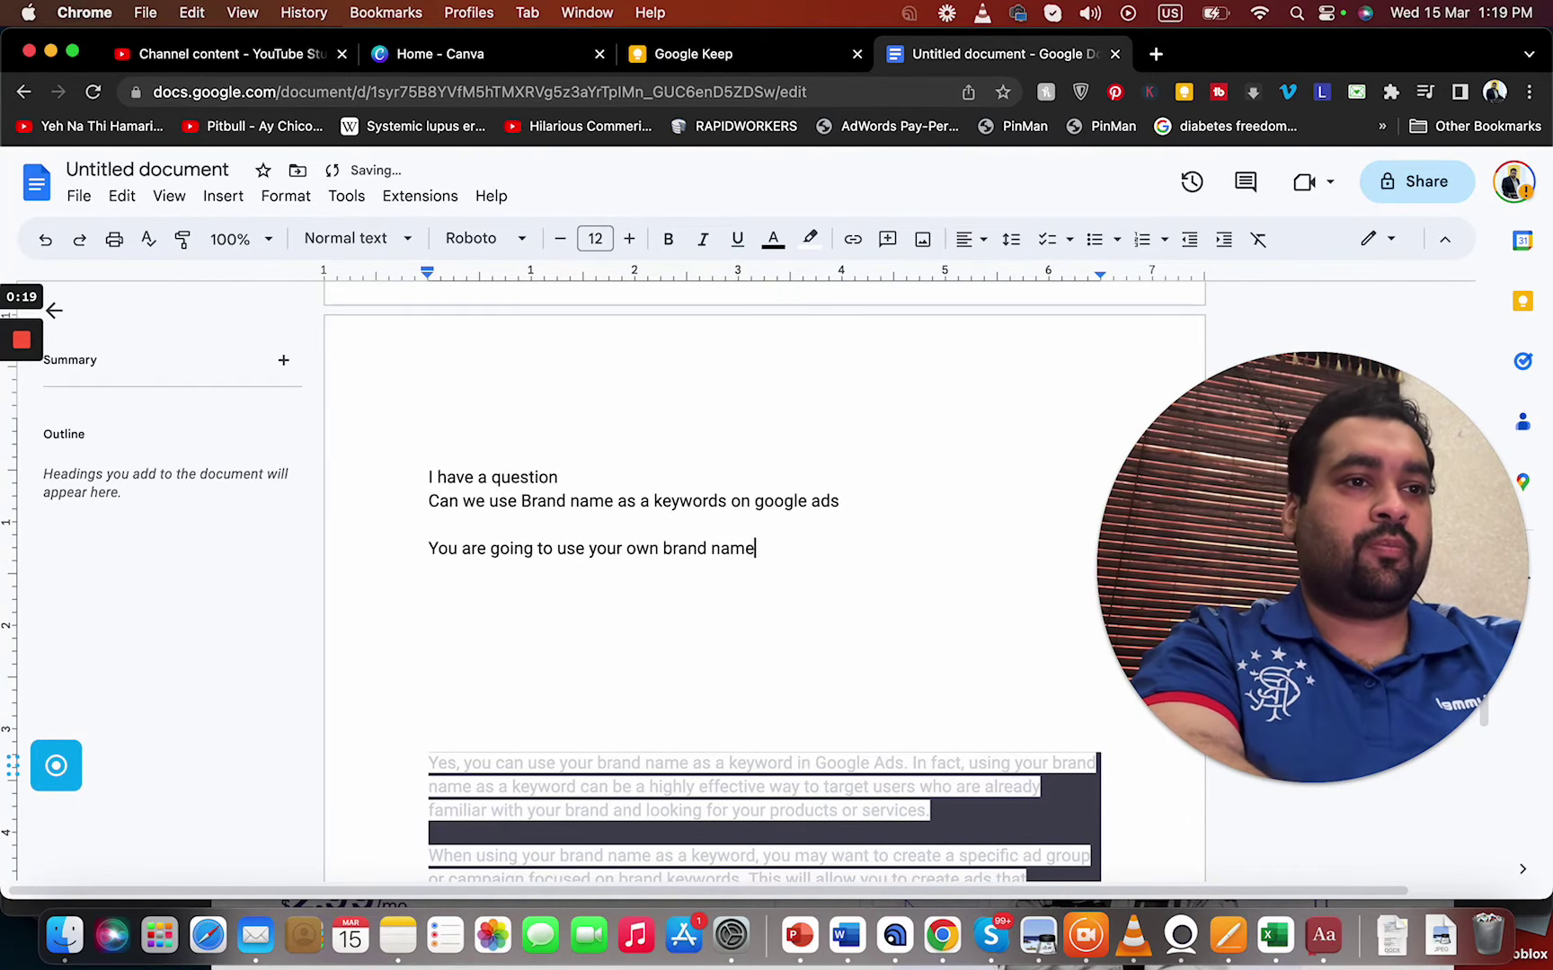
text(?)
key(Return)
key(Return)
key(Return)
key(Up)
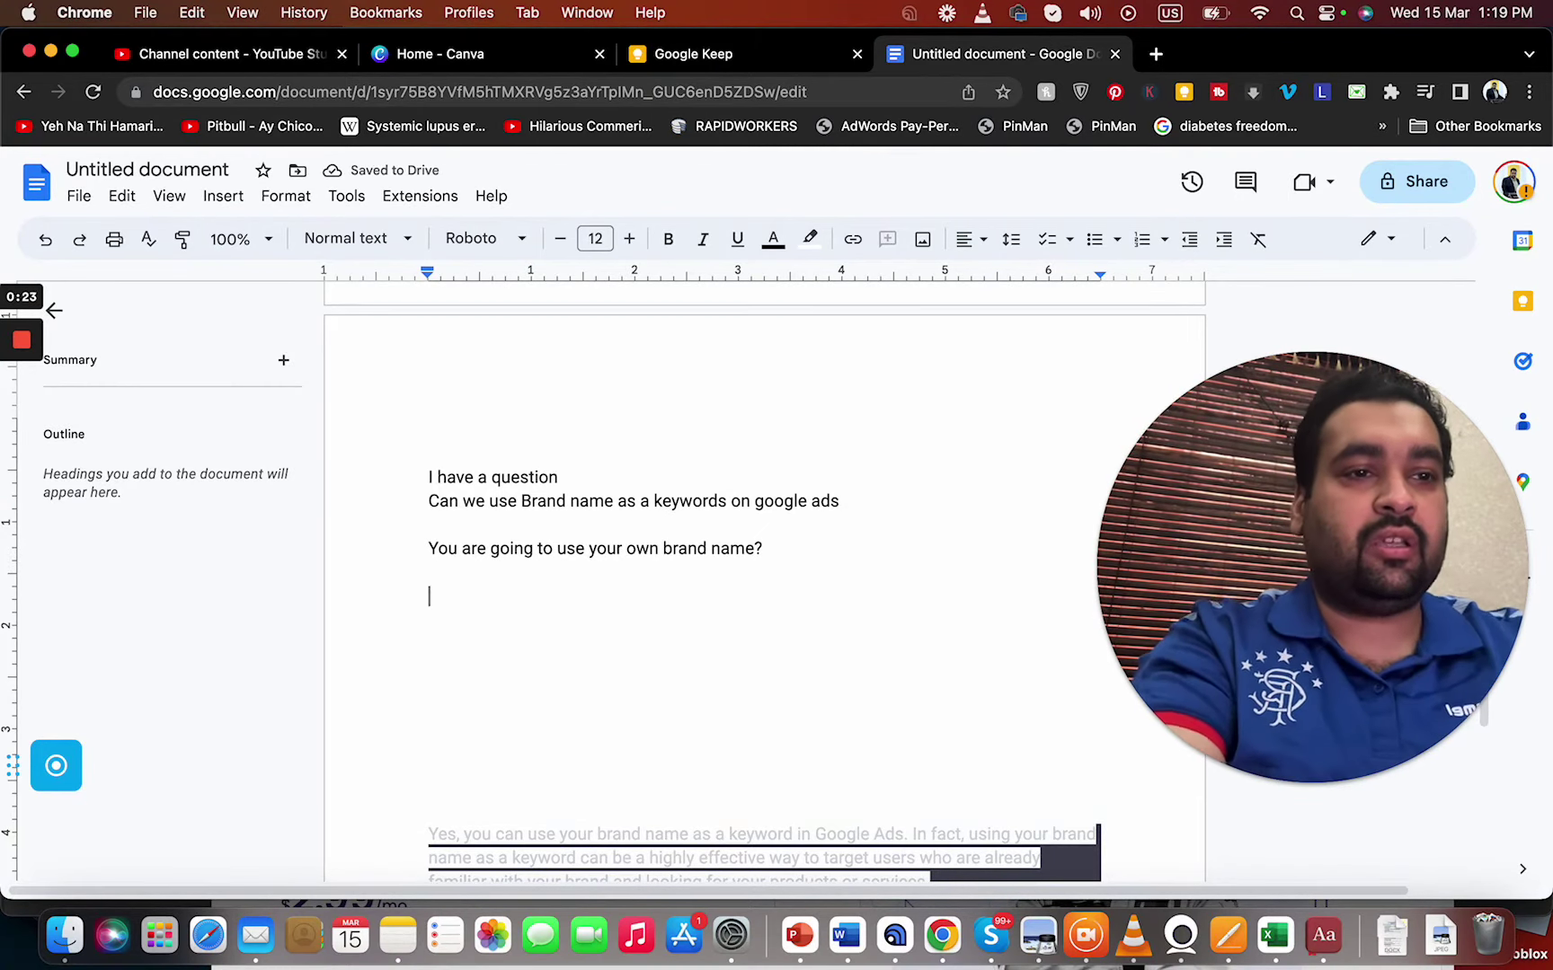
Type the answer 'Yes, do it. It is very important' under the own-brand question
text(Yes, do it)
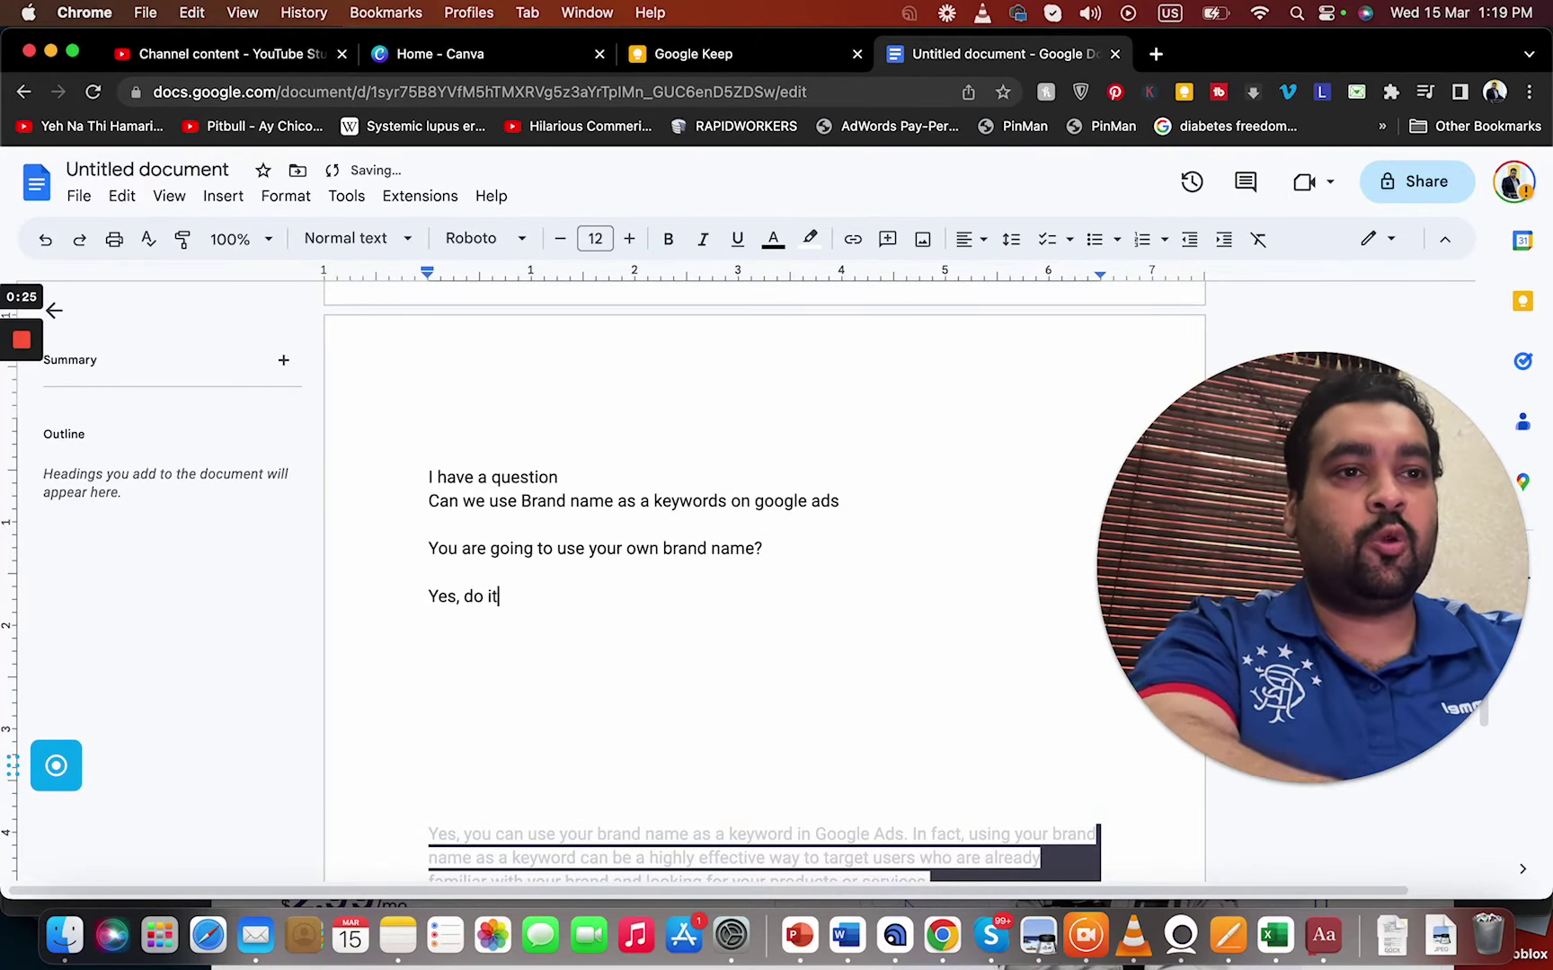
text(. It)
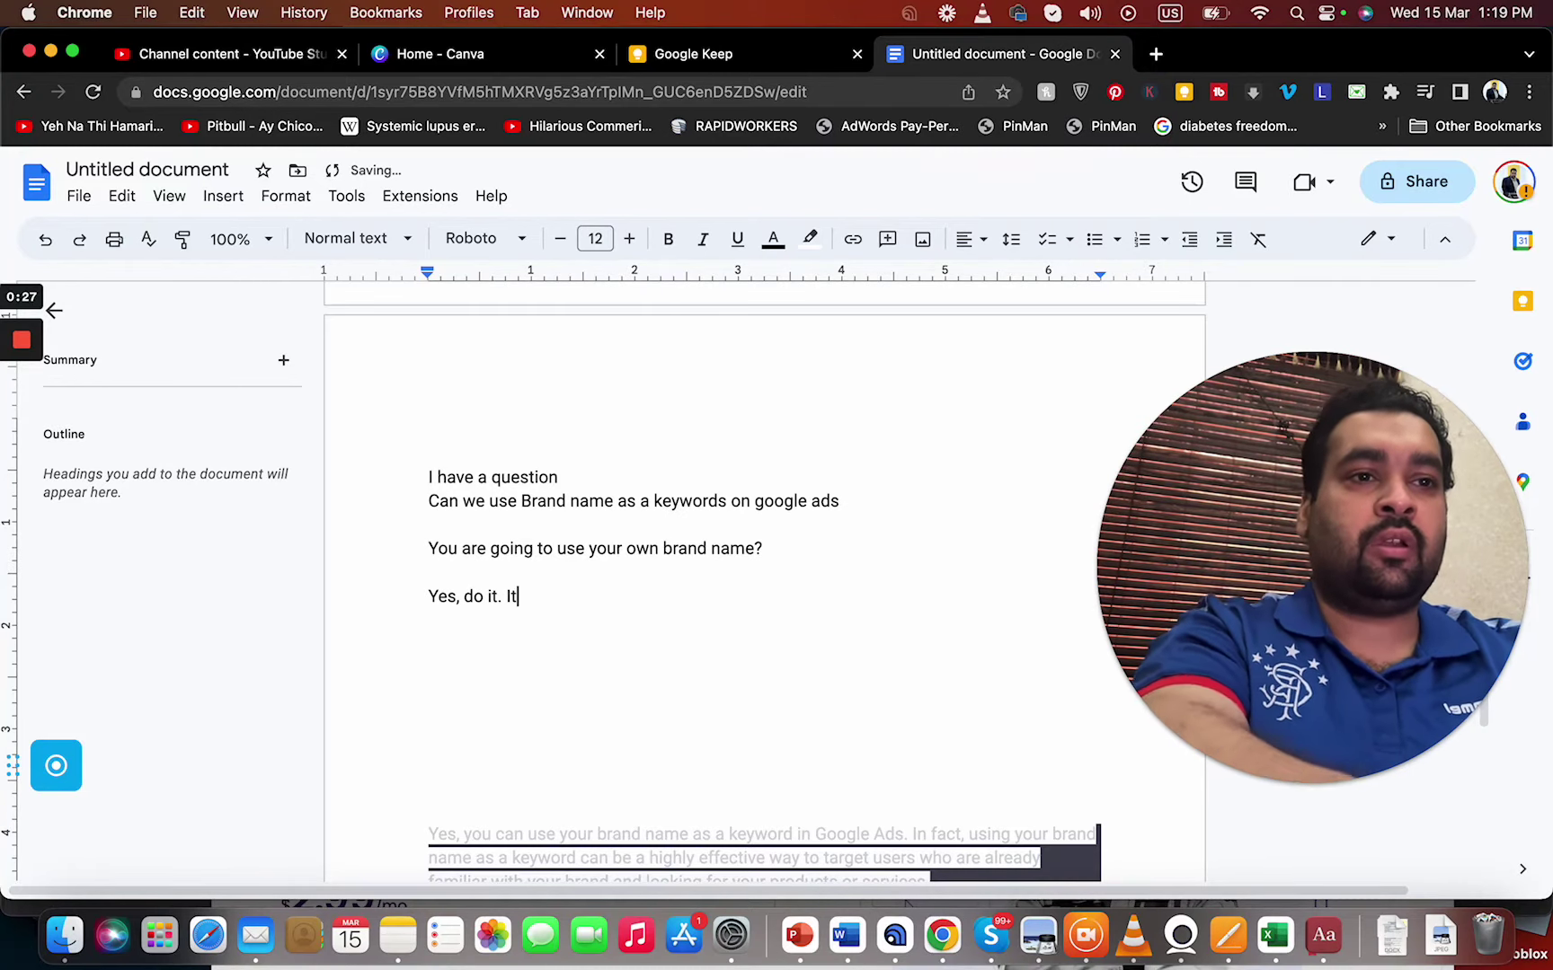
text( is very important)
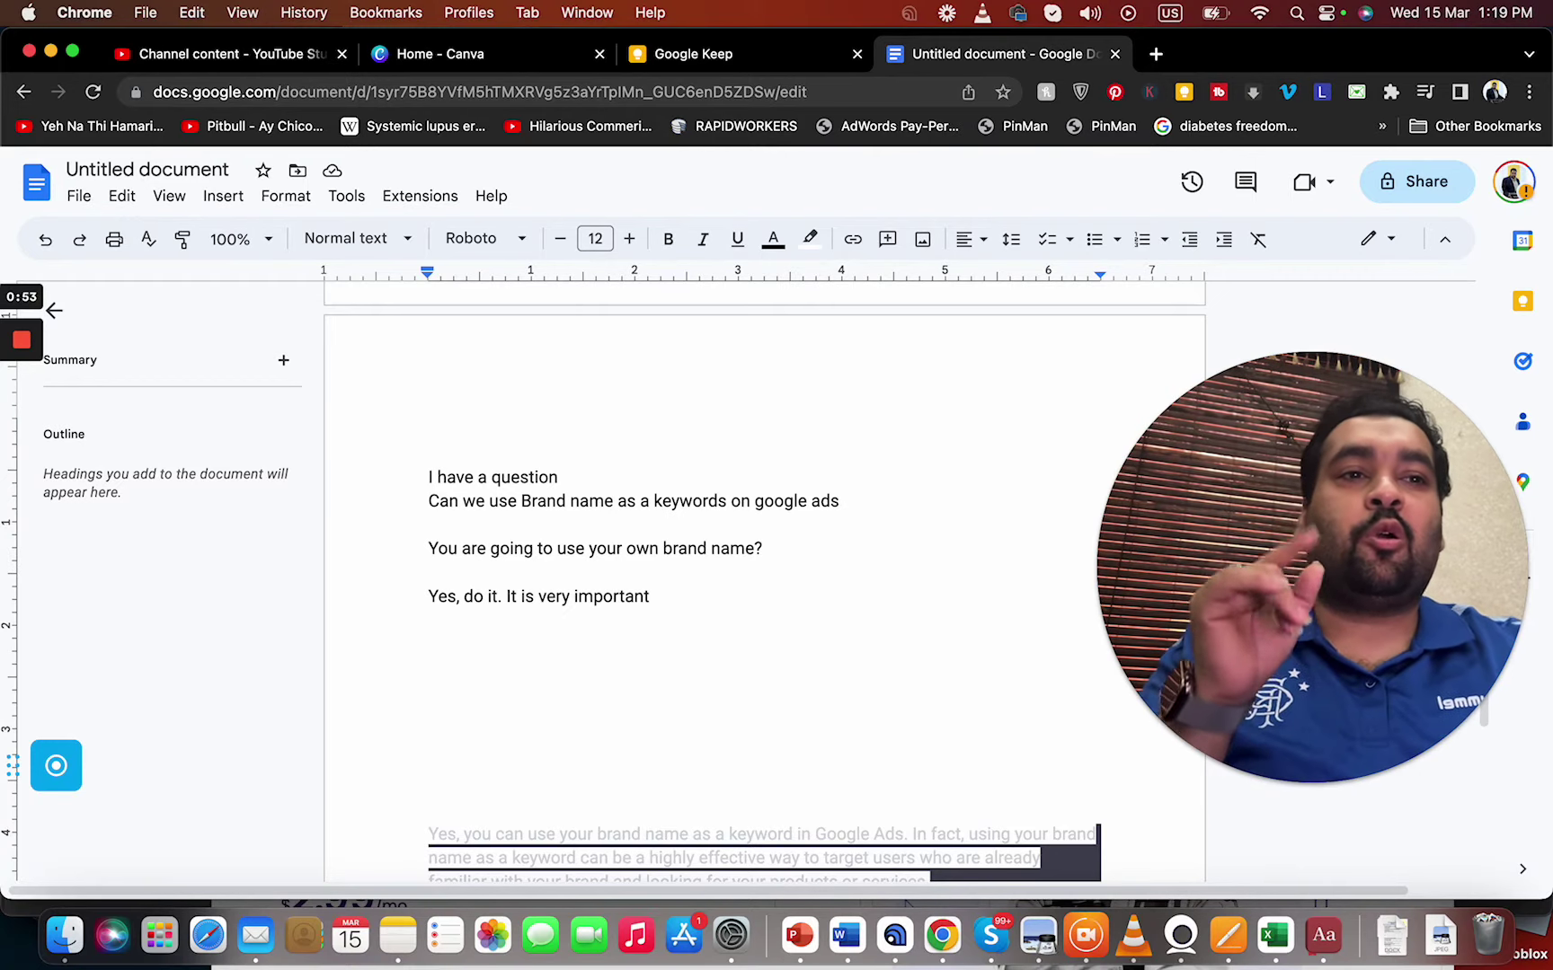
End the answer with a period and add 'Using other company brand name as a keyword? Can we use or advertise?'
text(.)
key(Return)
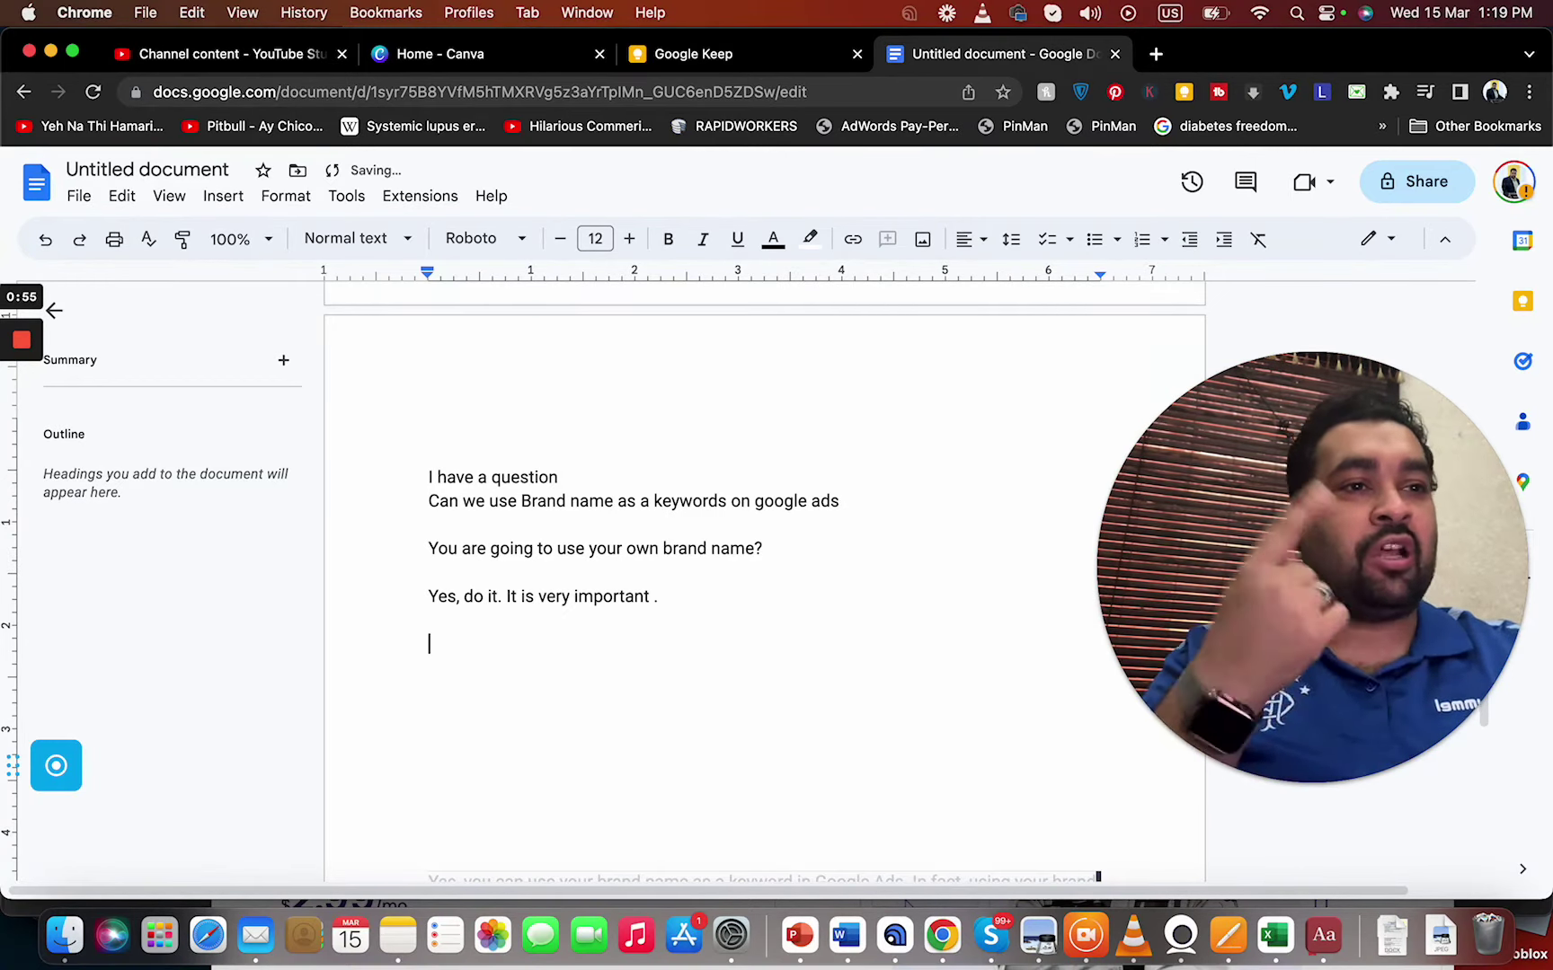
text(Using ot)
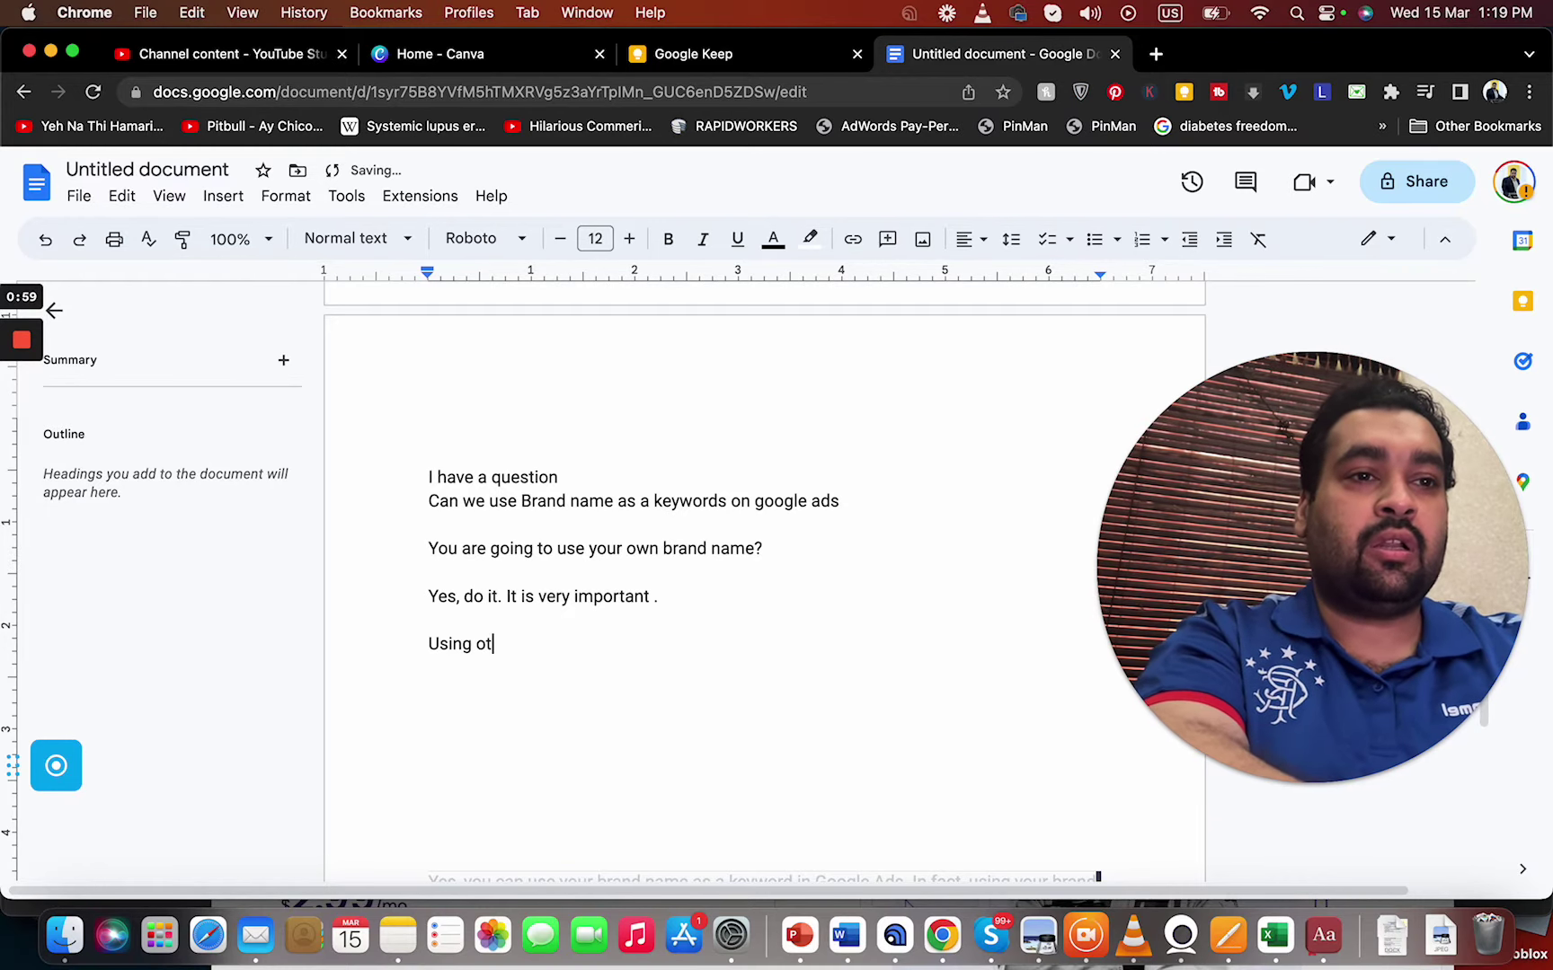
text(her company )
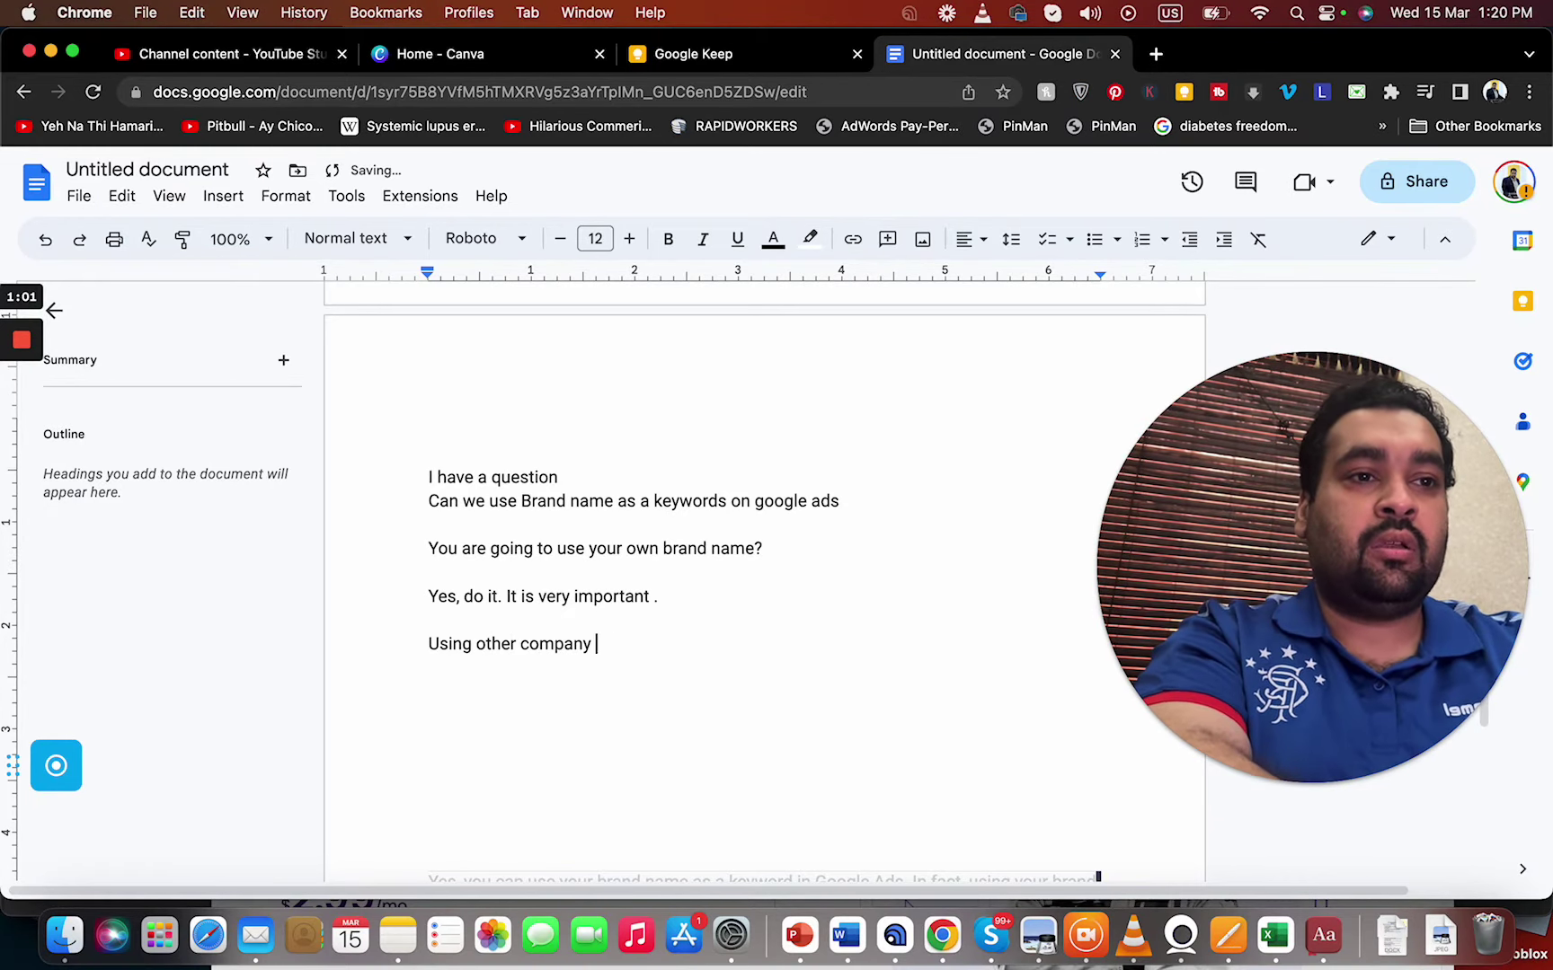
text(brand name a)
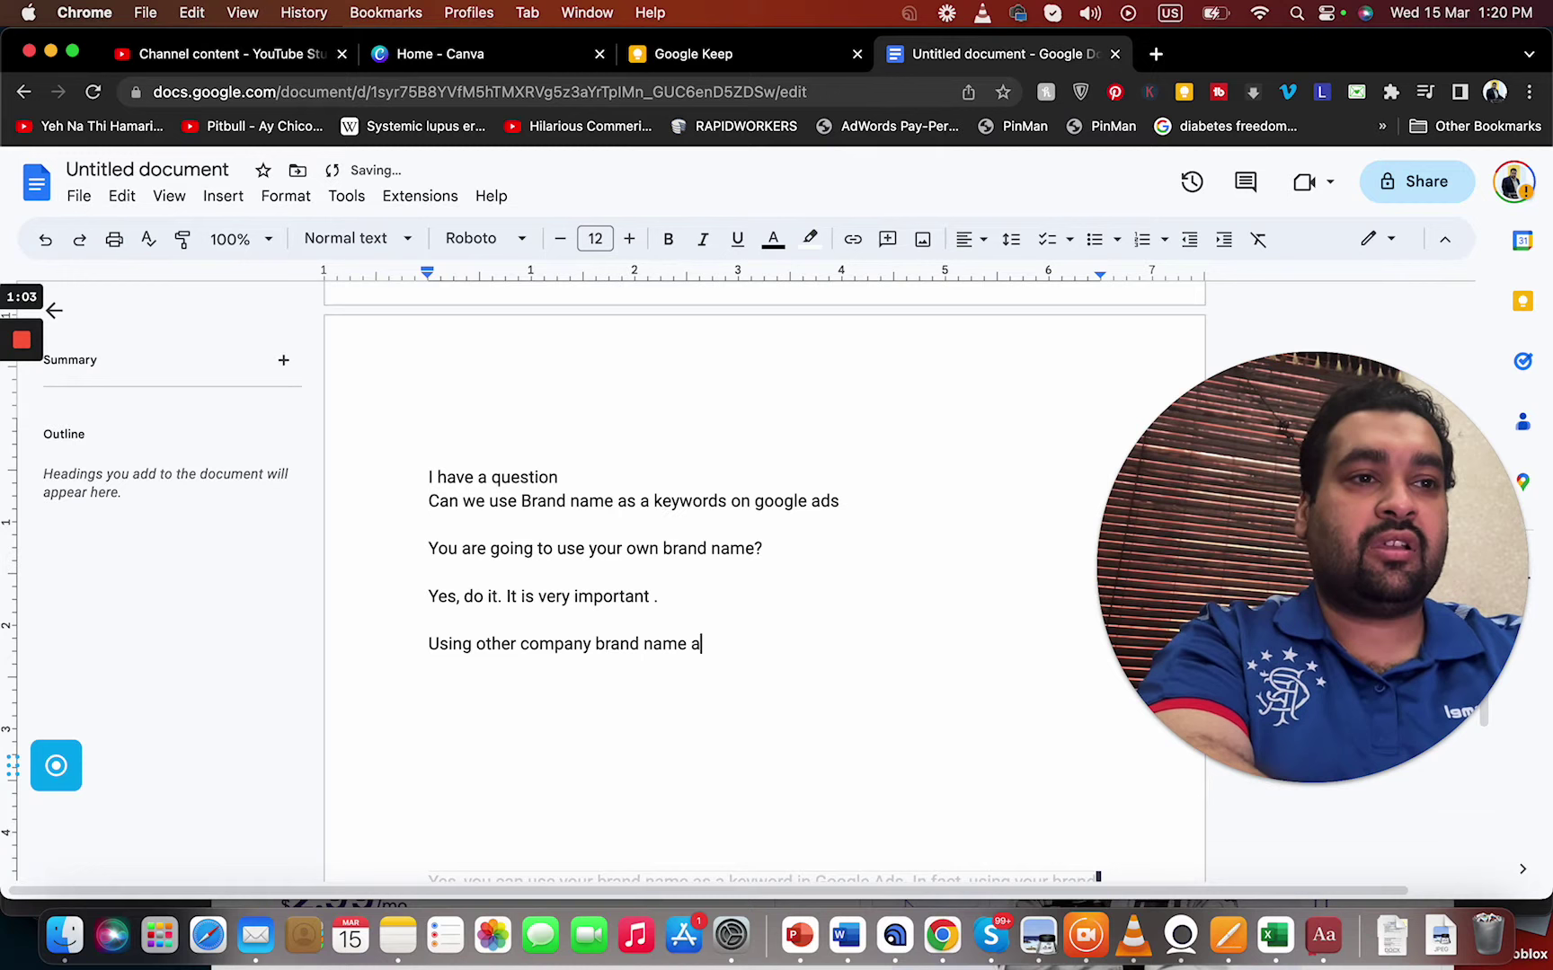
text(s a keyword? Canwe)
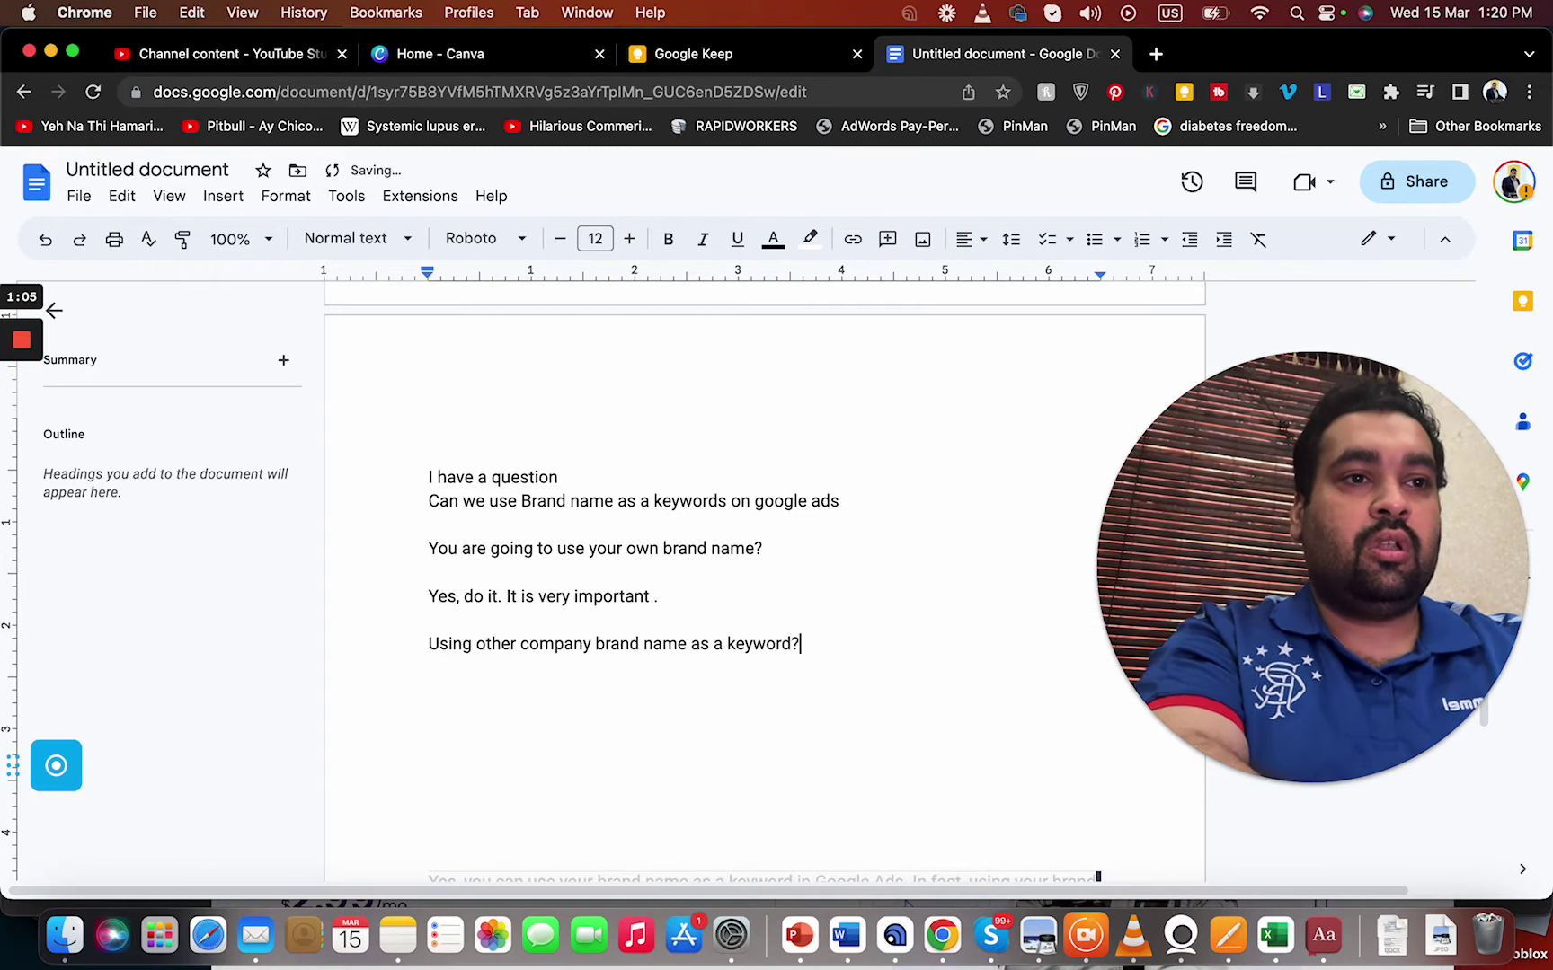
key(BackSpace)
key(BackSpace)
key(BackSpace)
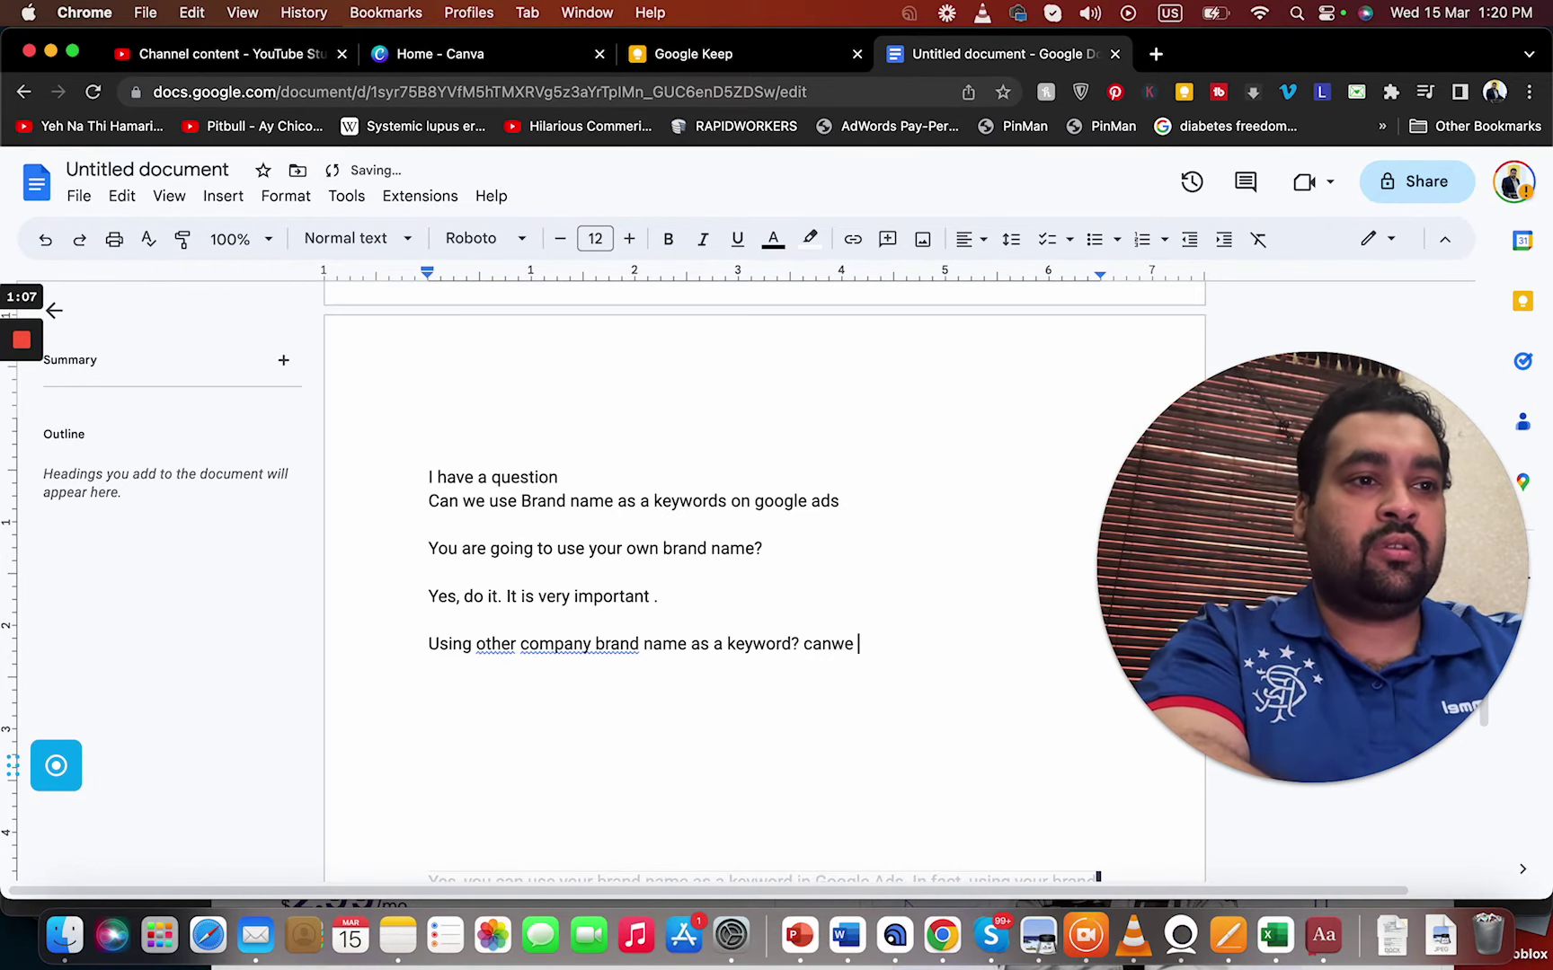
text(we use )
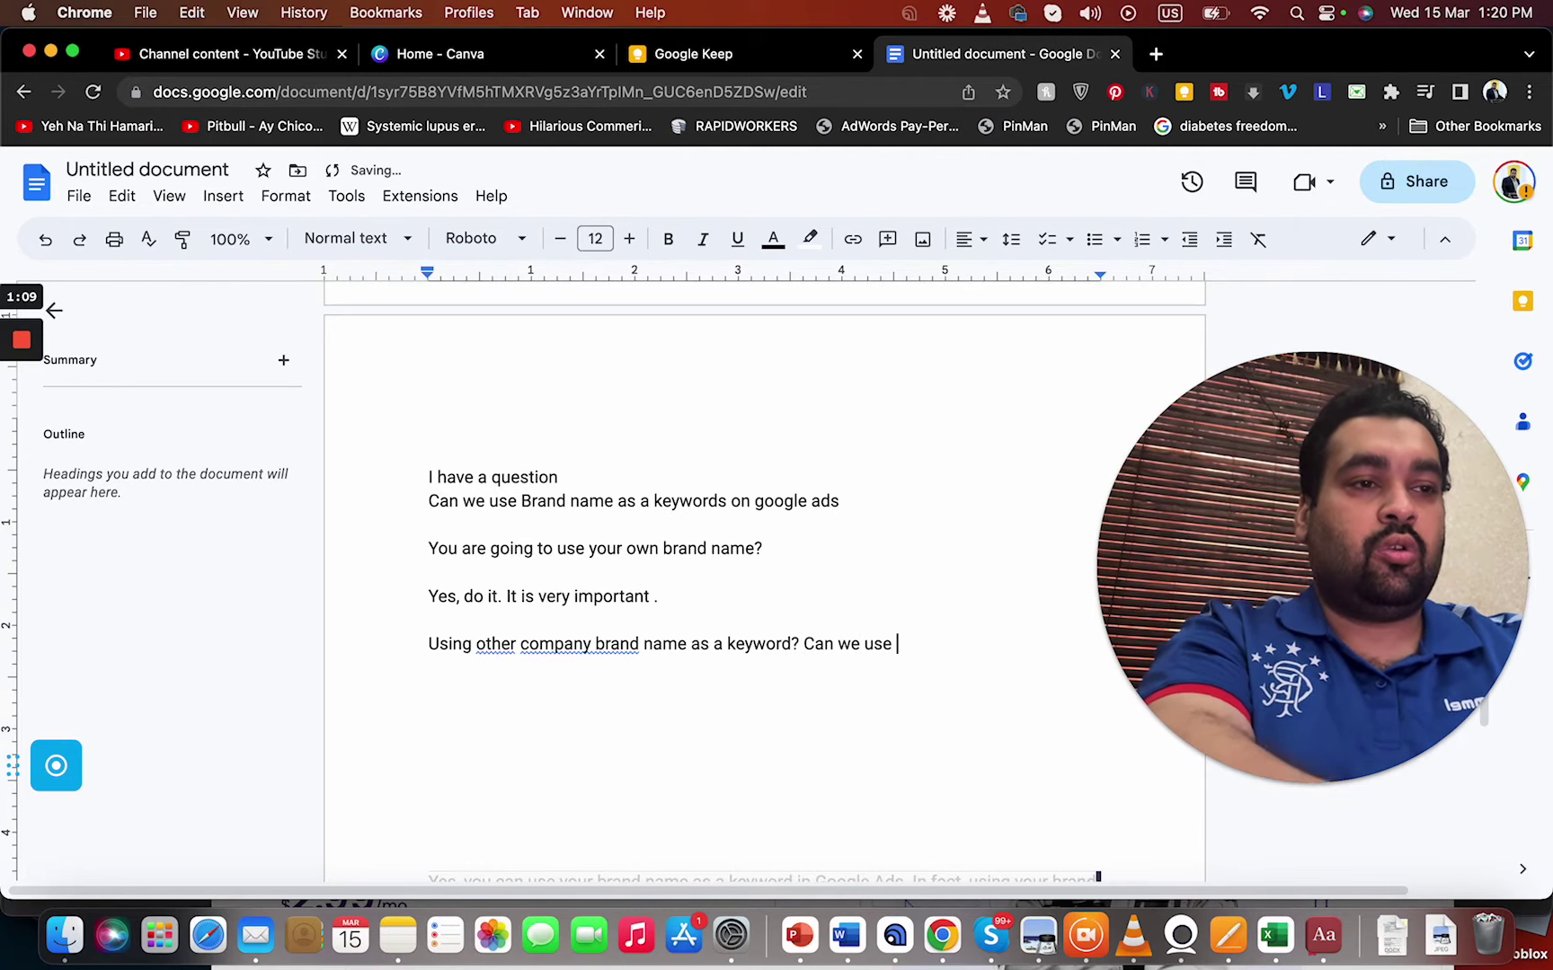
text(or advertise?)
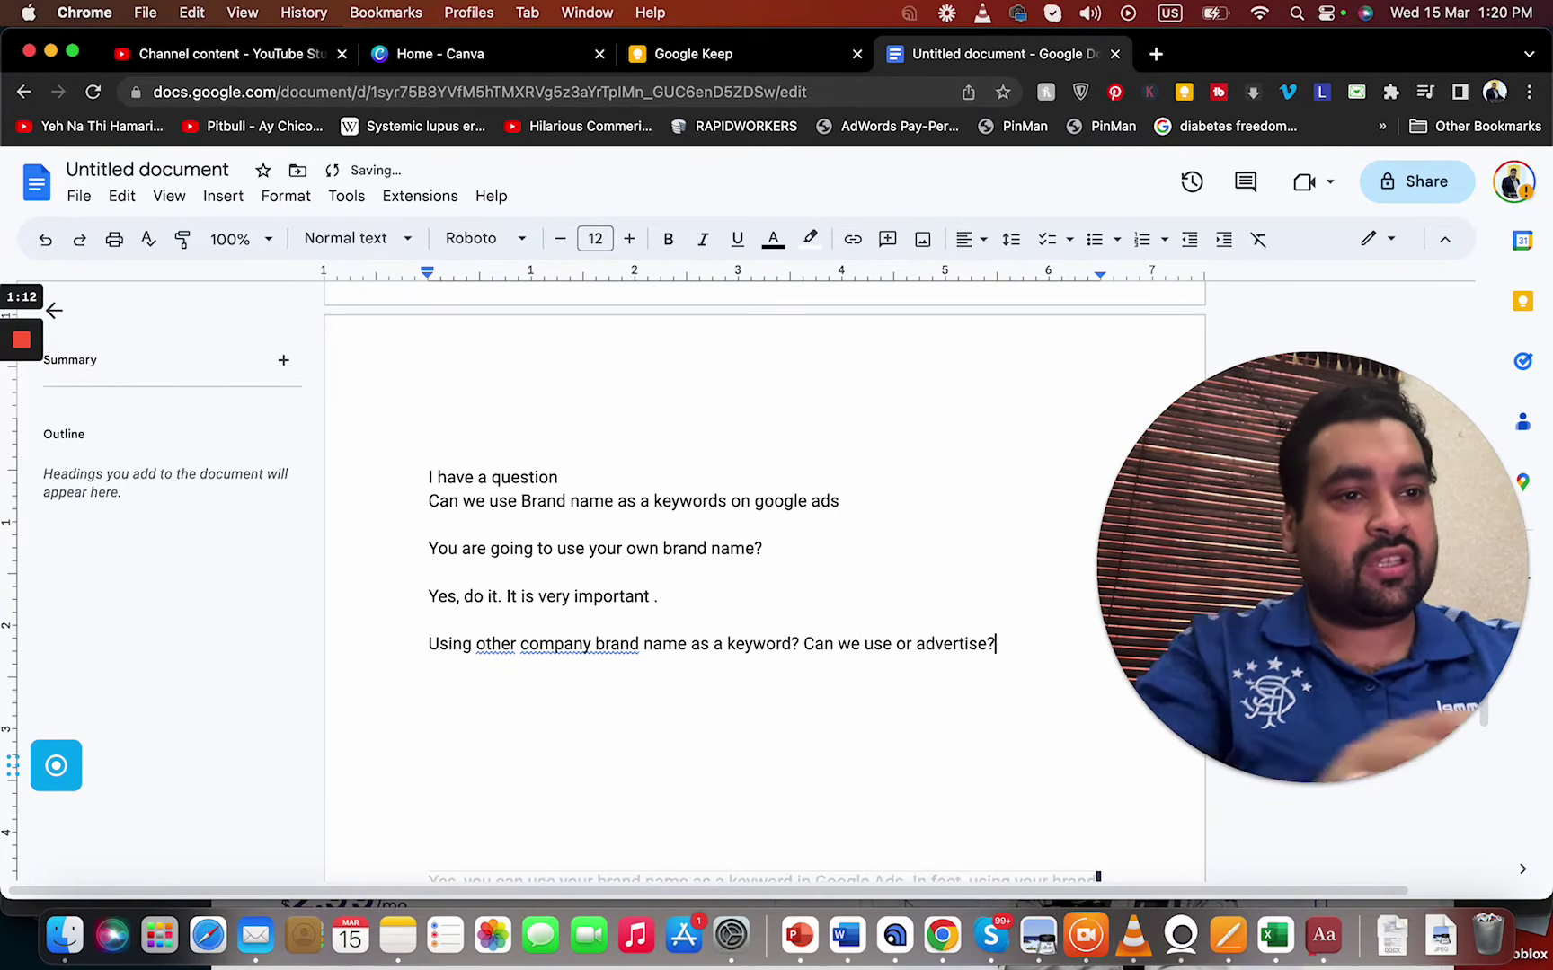
key(Return)
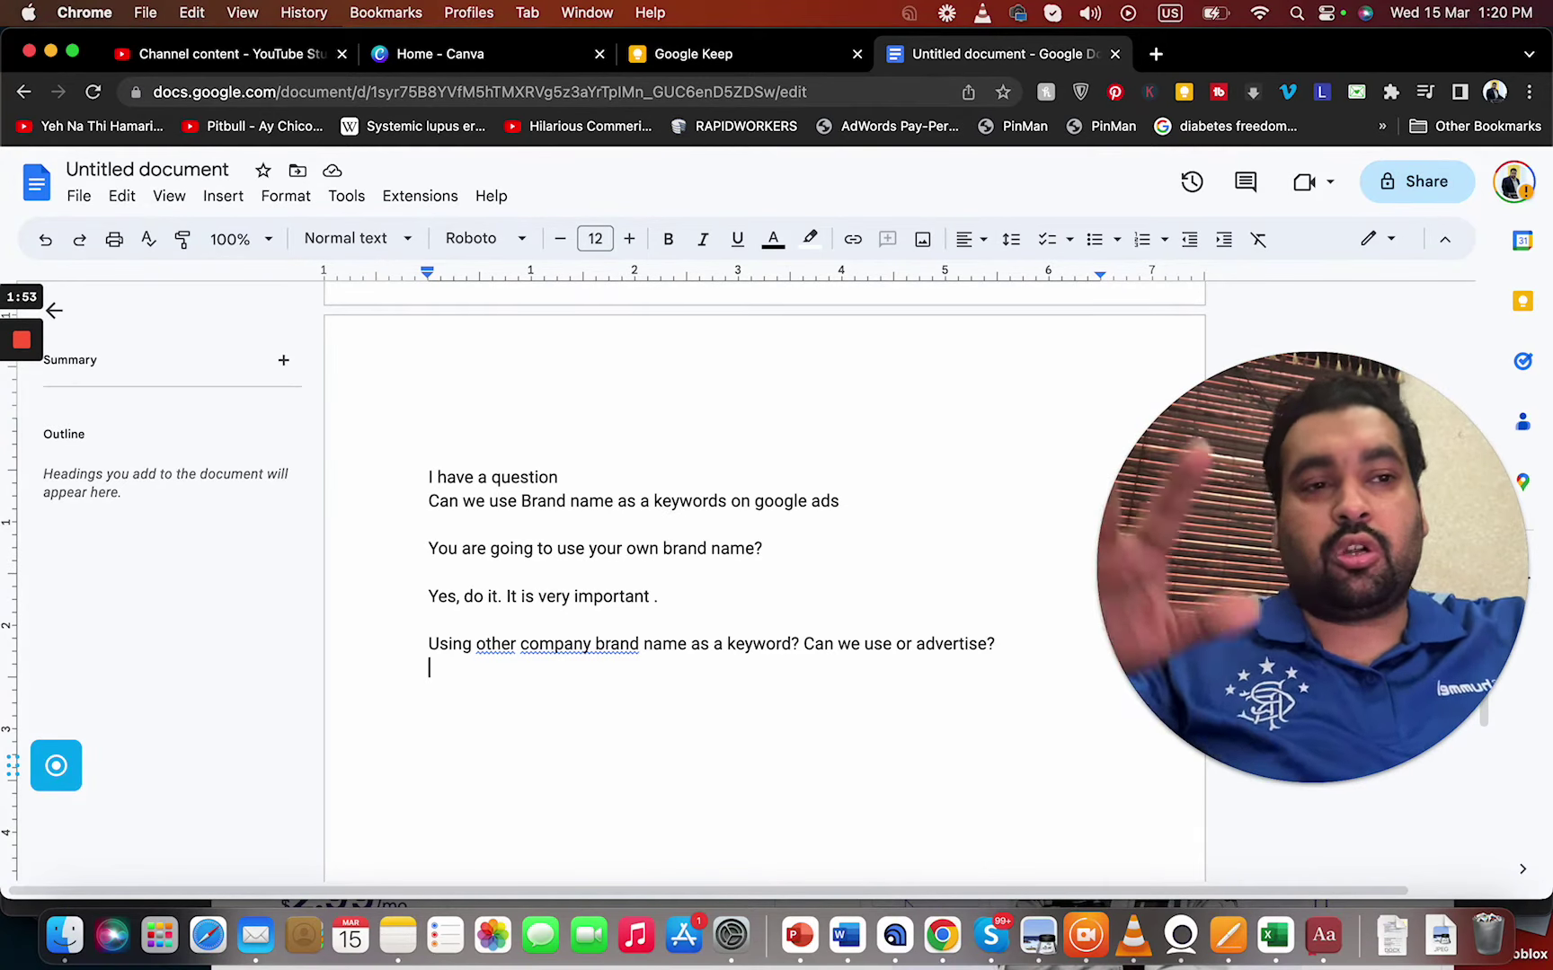
Leave a blank line and answer the competitor question with 'I do not recommend'
key(Return)
text(I )
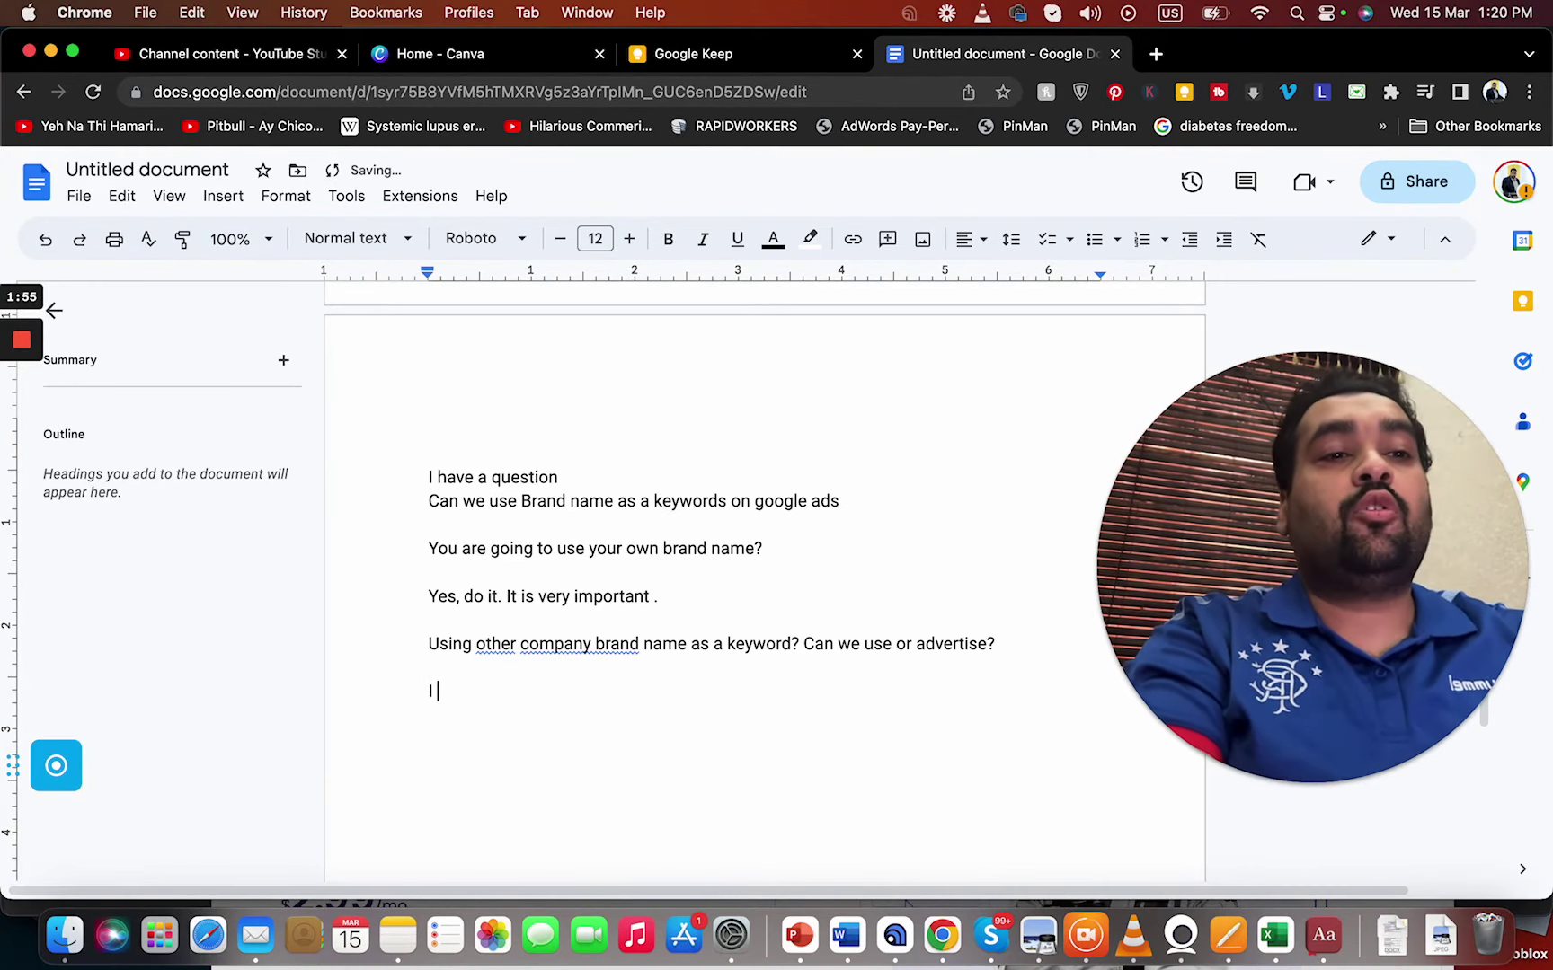
text(do not recommend)
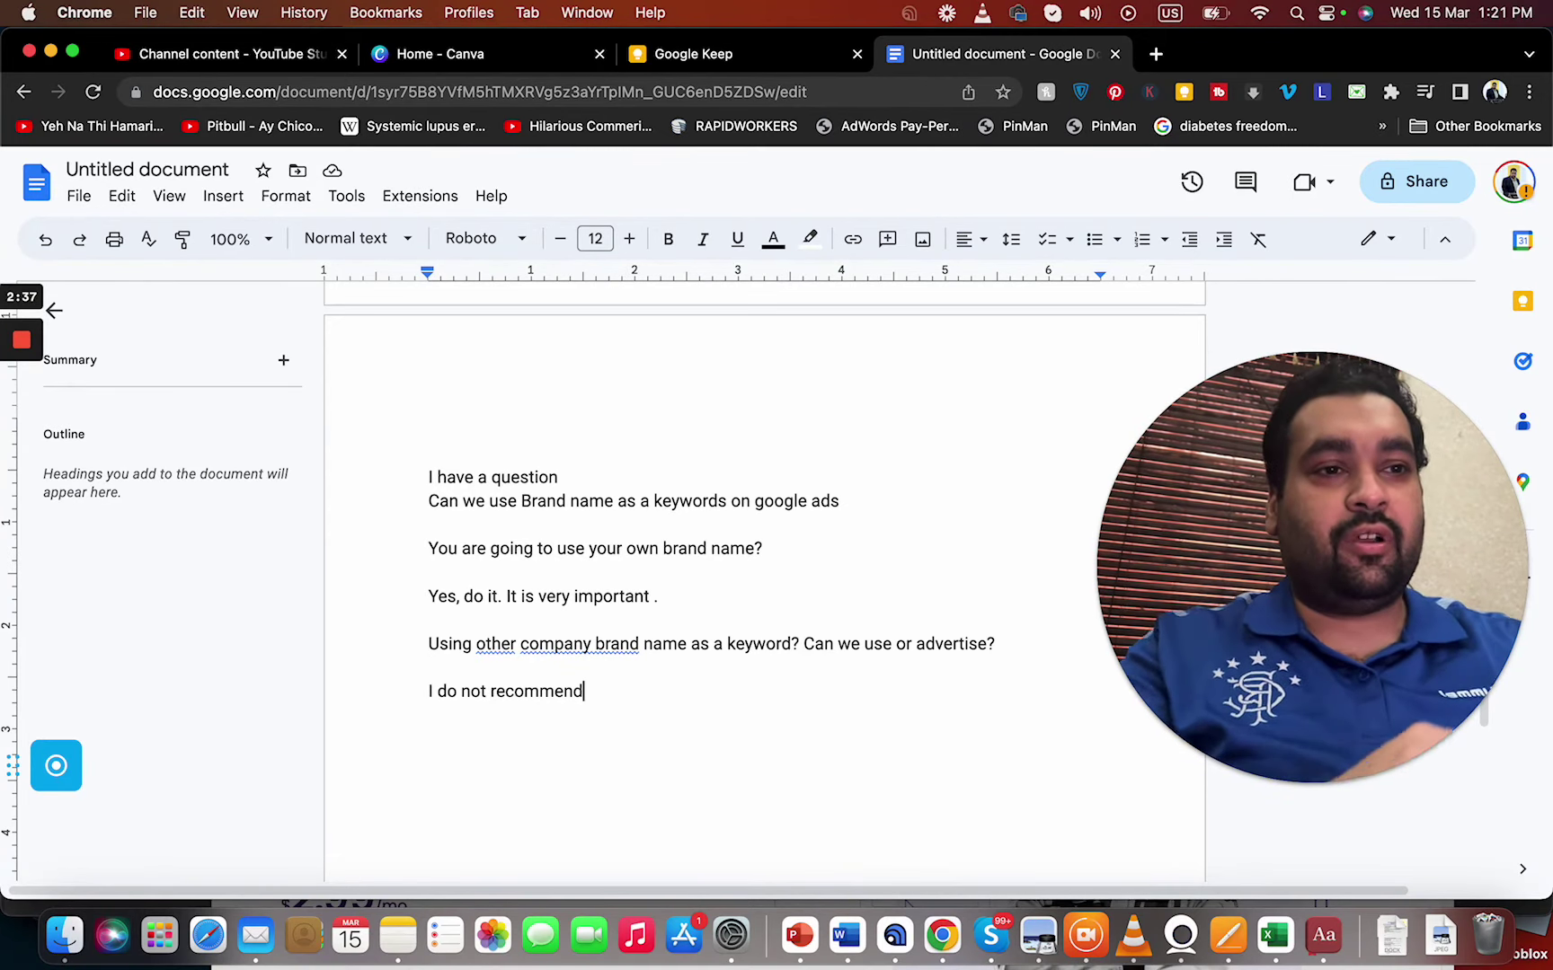
Add a period, then a 'Targeting on trademark terms?' paragraph warning of account trouble or ads not running
text(.)
key(Return)
key(Return)
text(T)
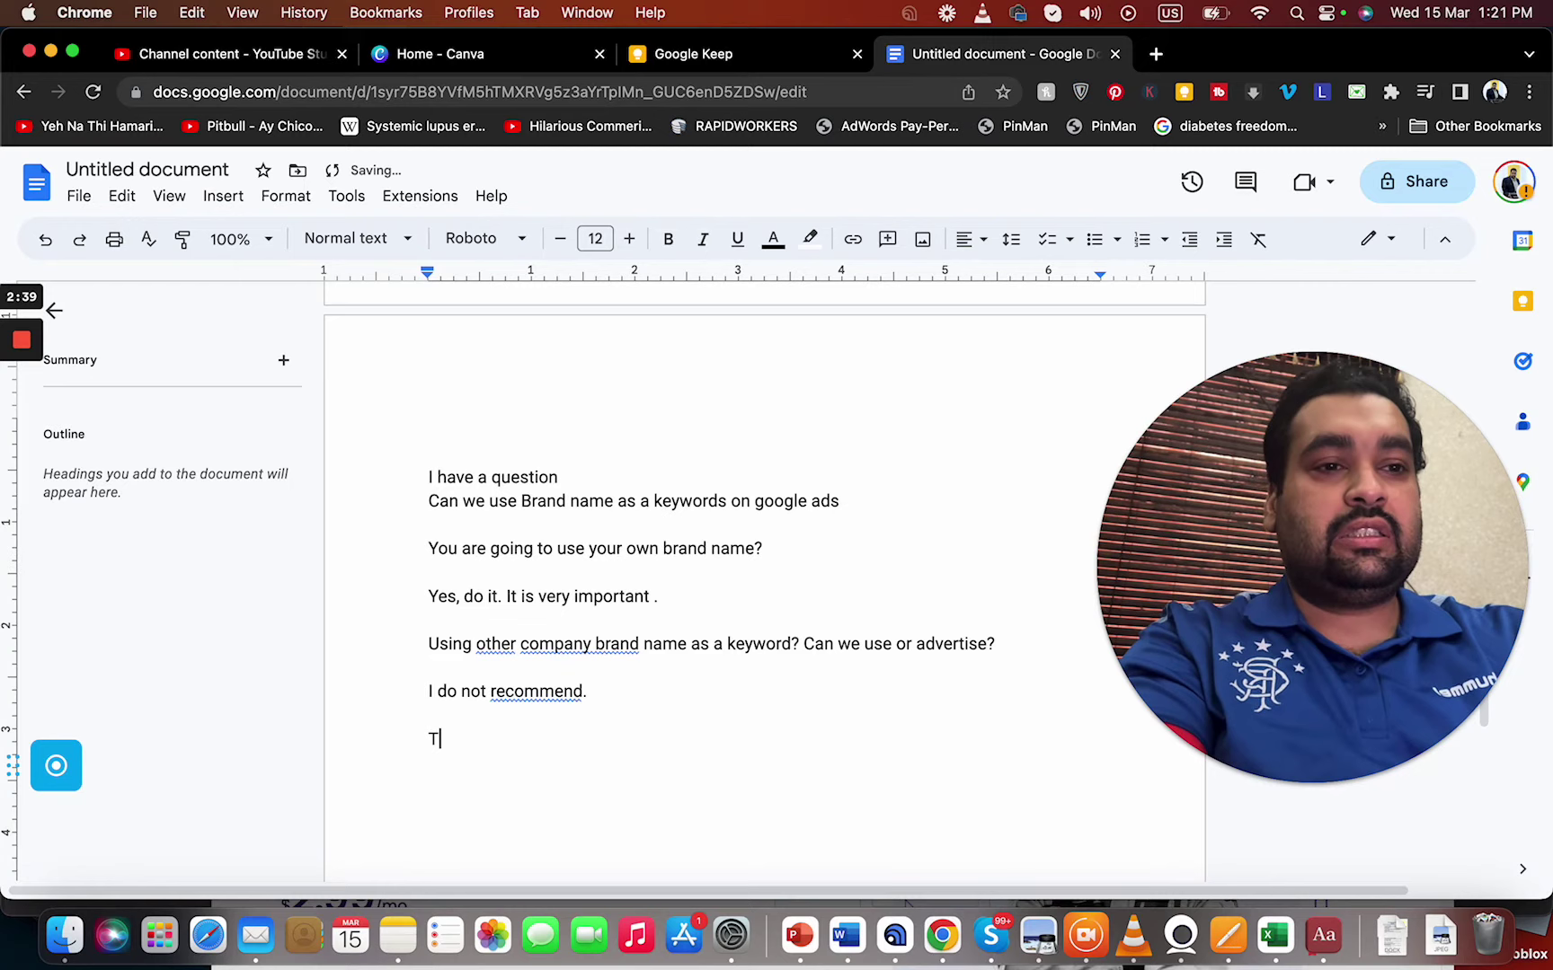
text(argeting on tr)
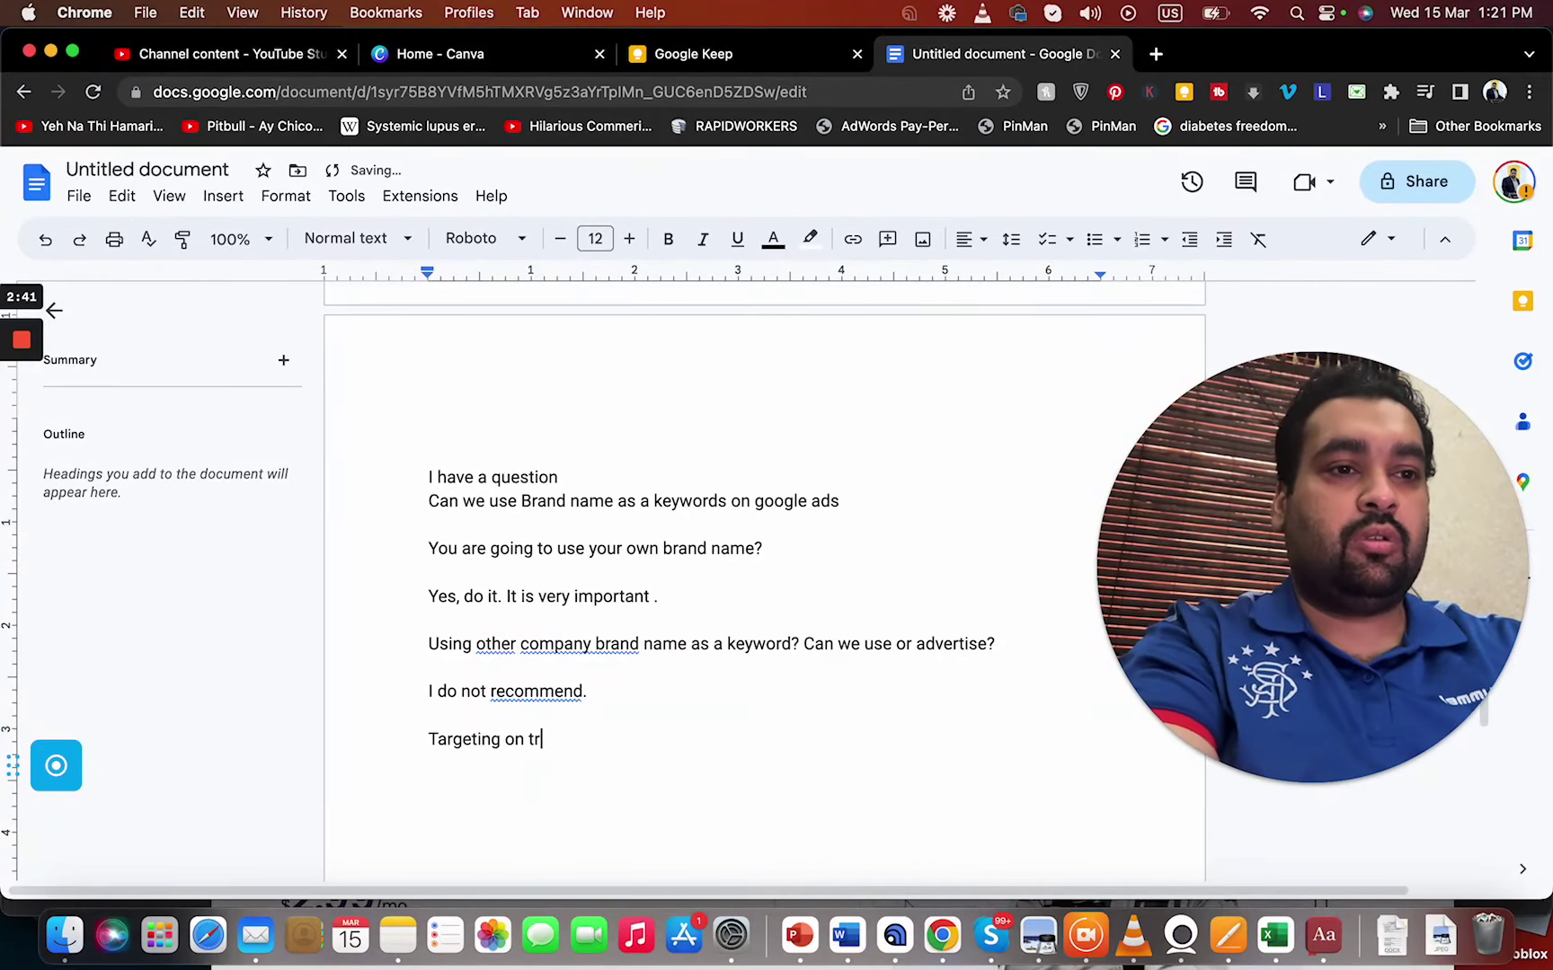
text(ademark ter)
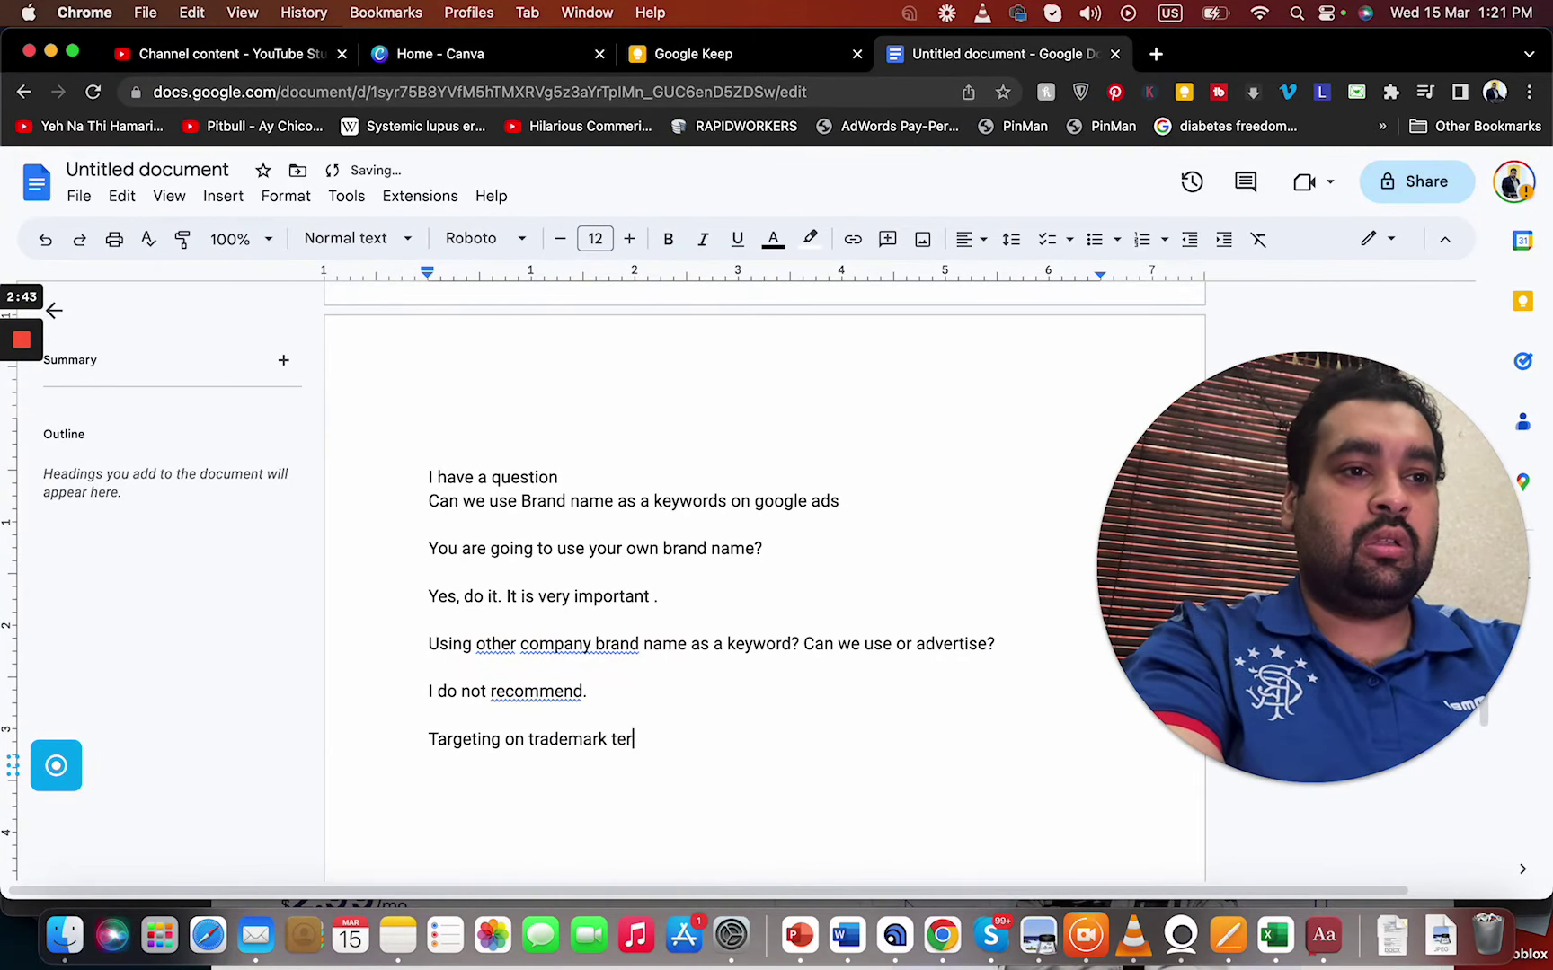
text(ms? I do no)
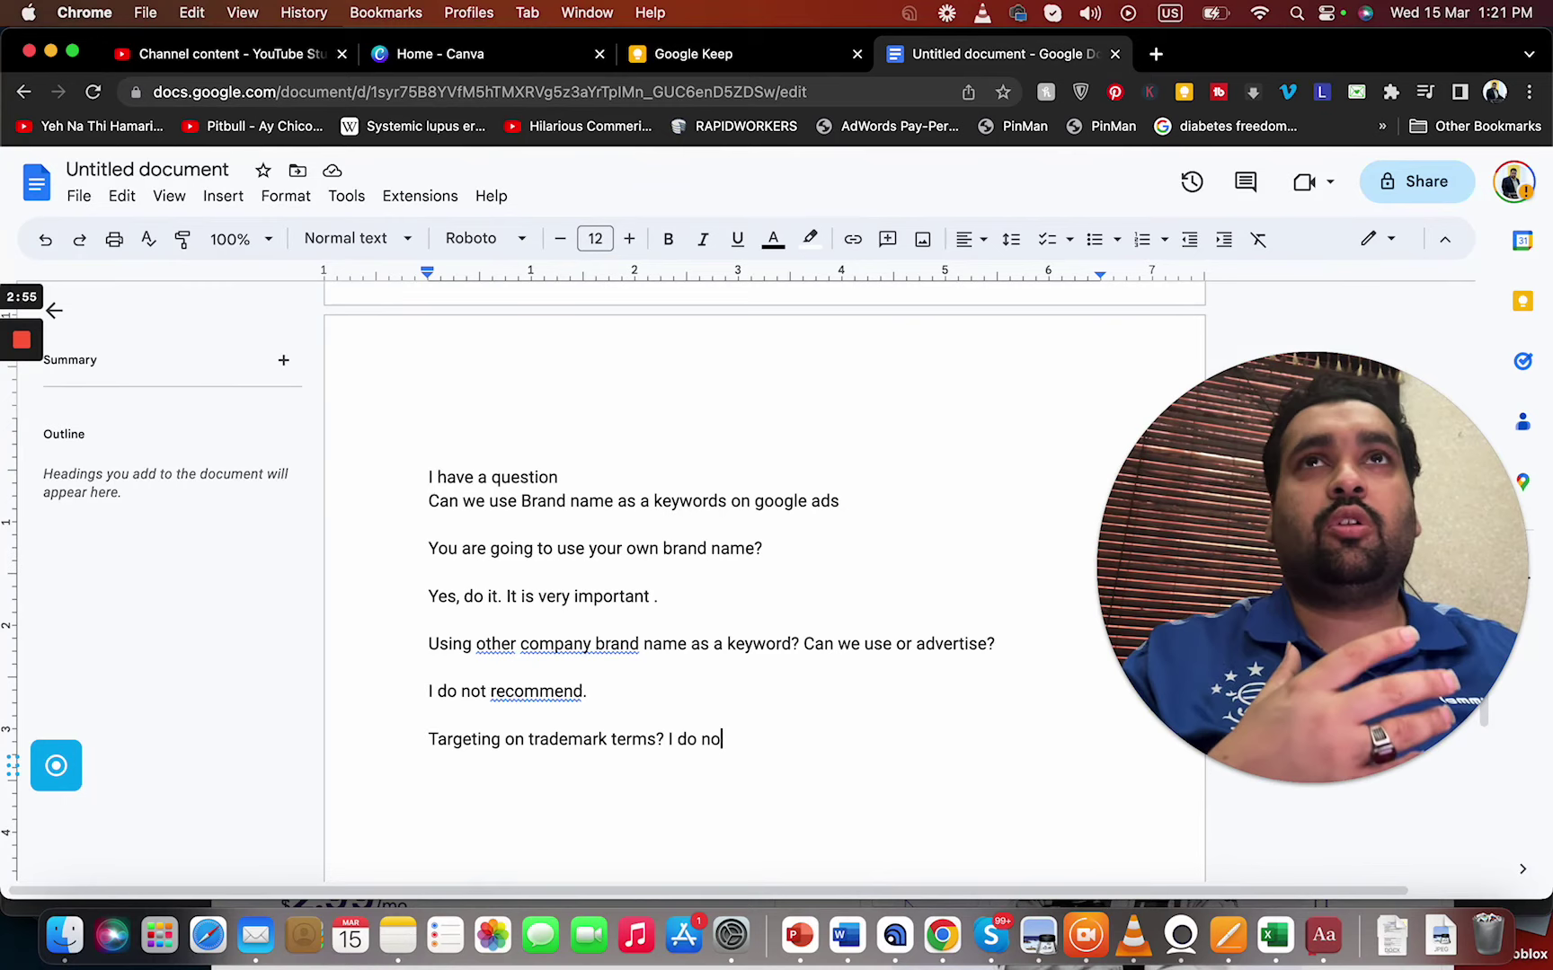
text(re)
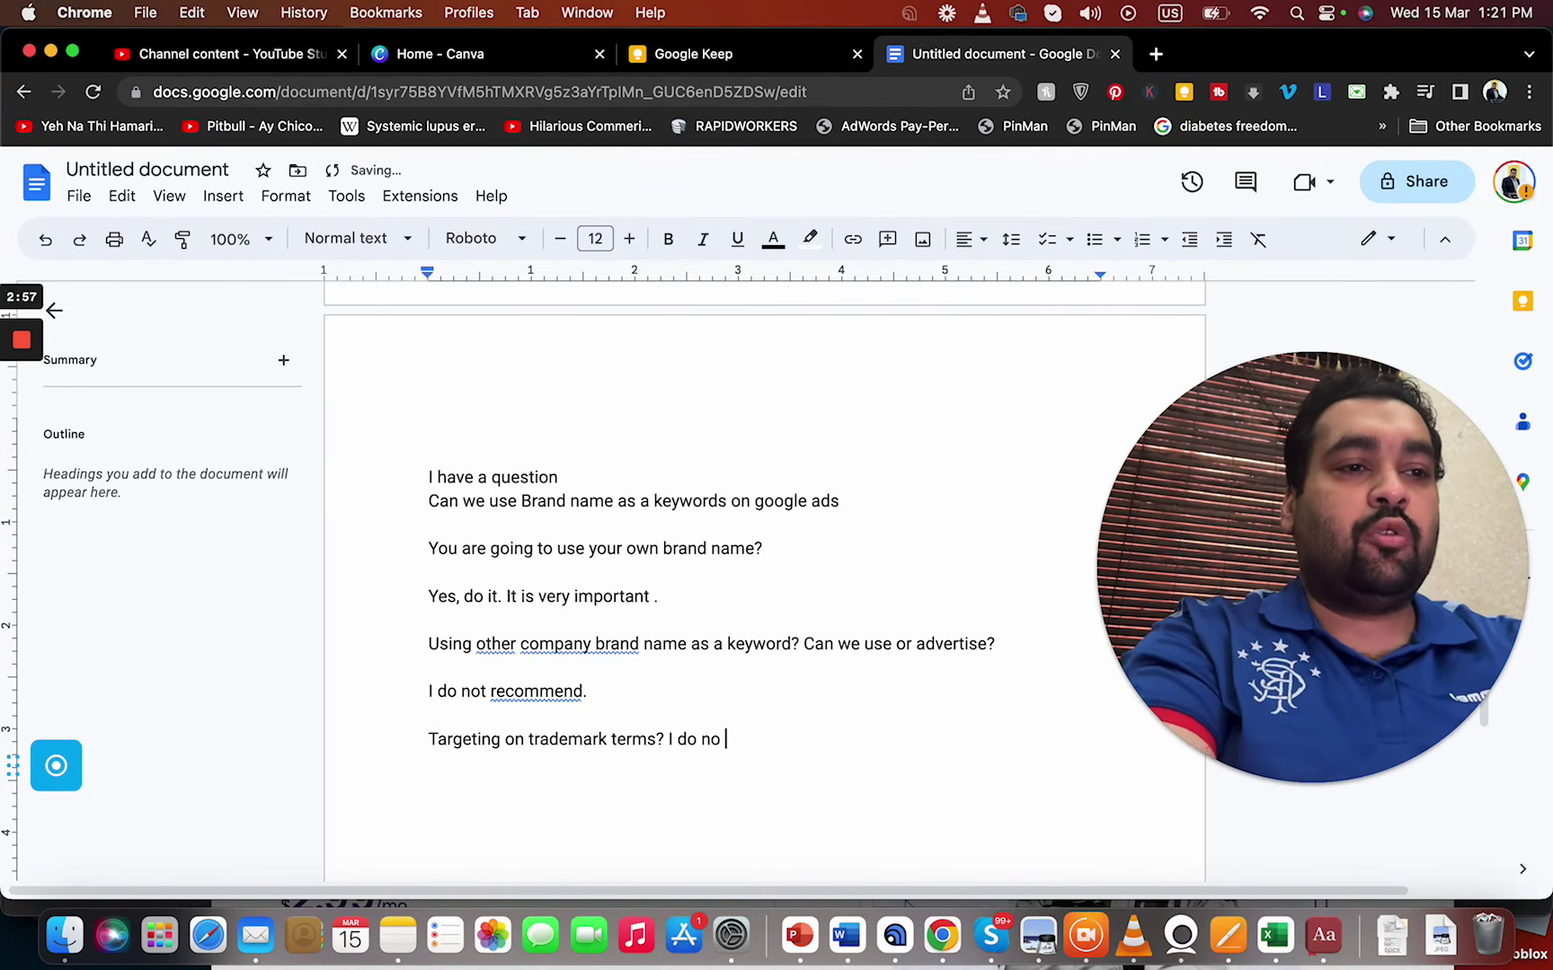
text(commend, th)
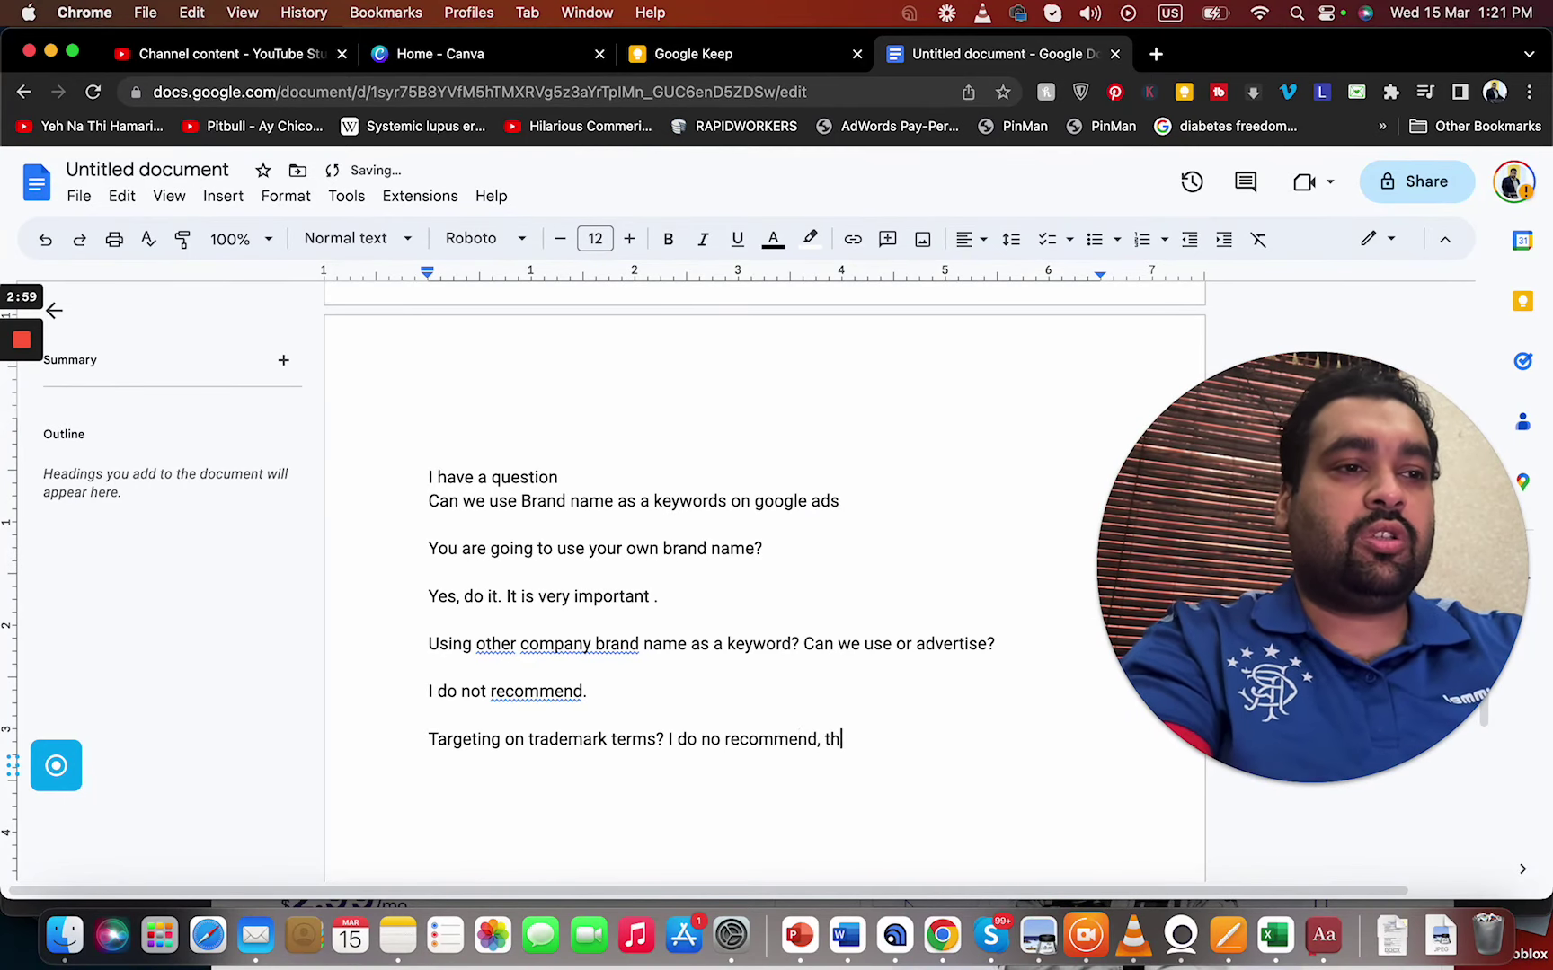
text(is can you)
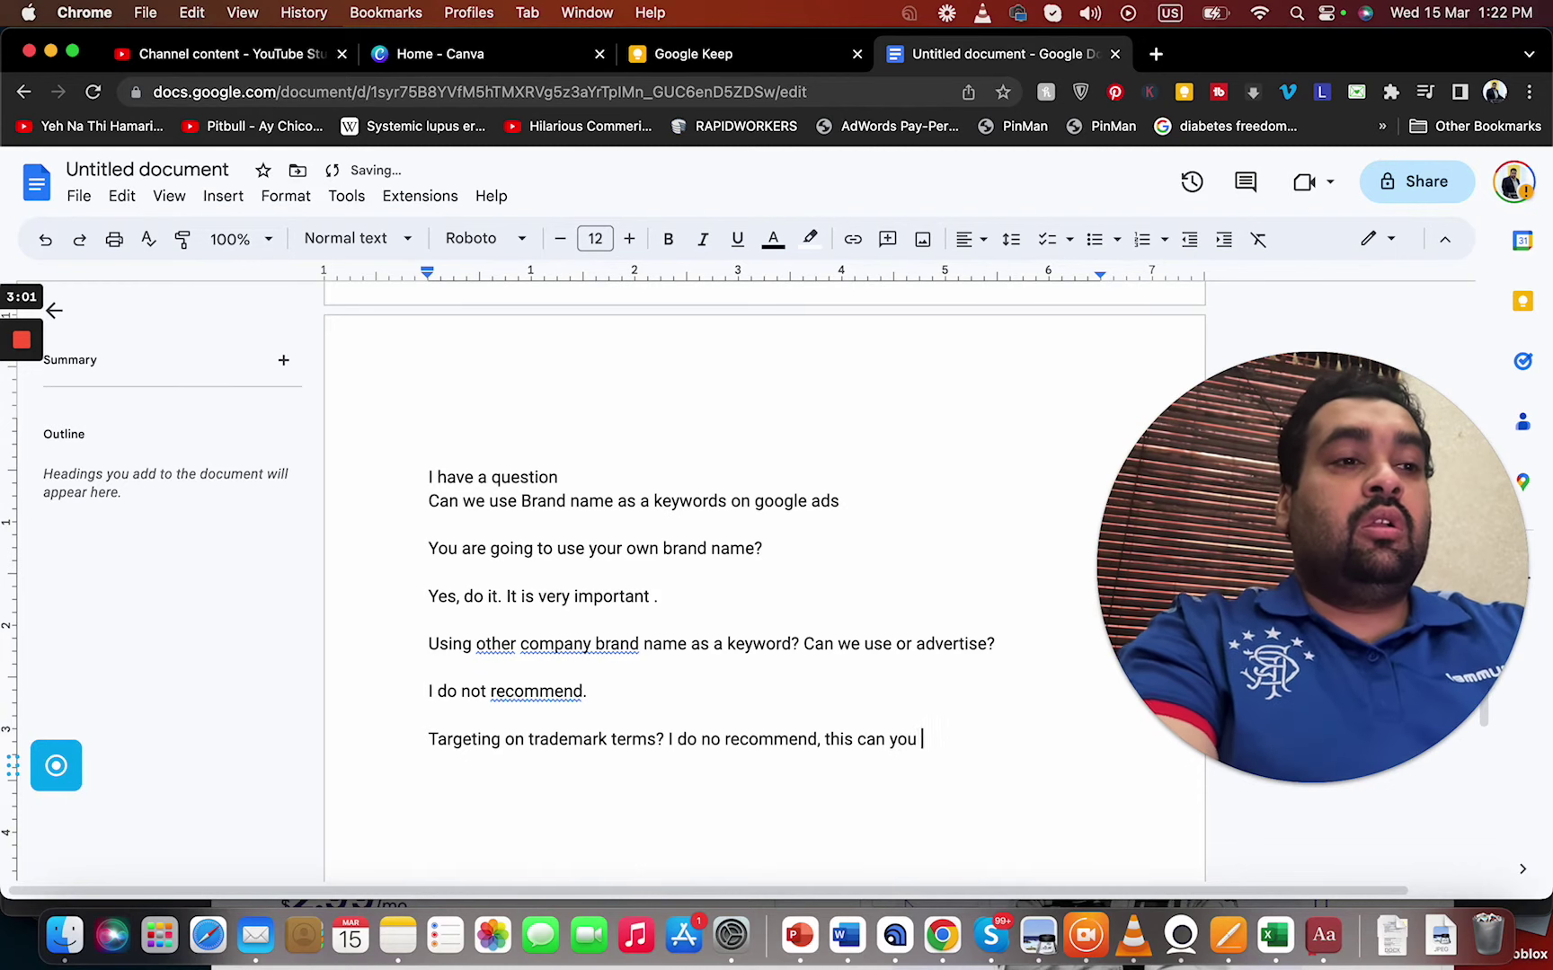
text(r cause y)
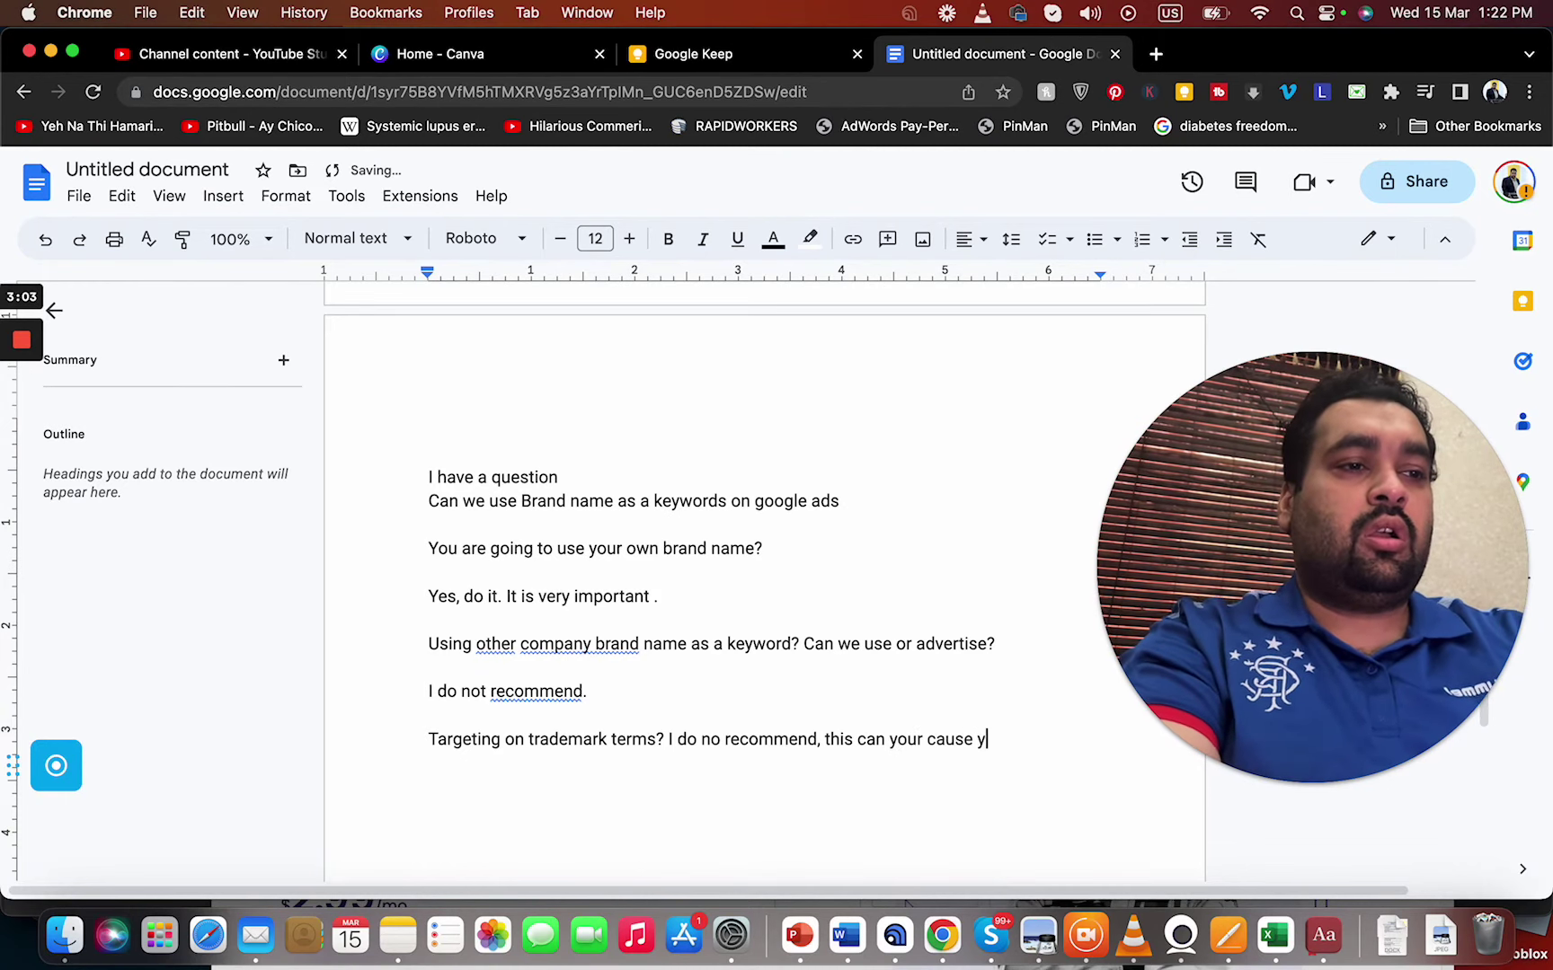
text(our account t)
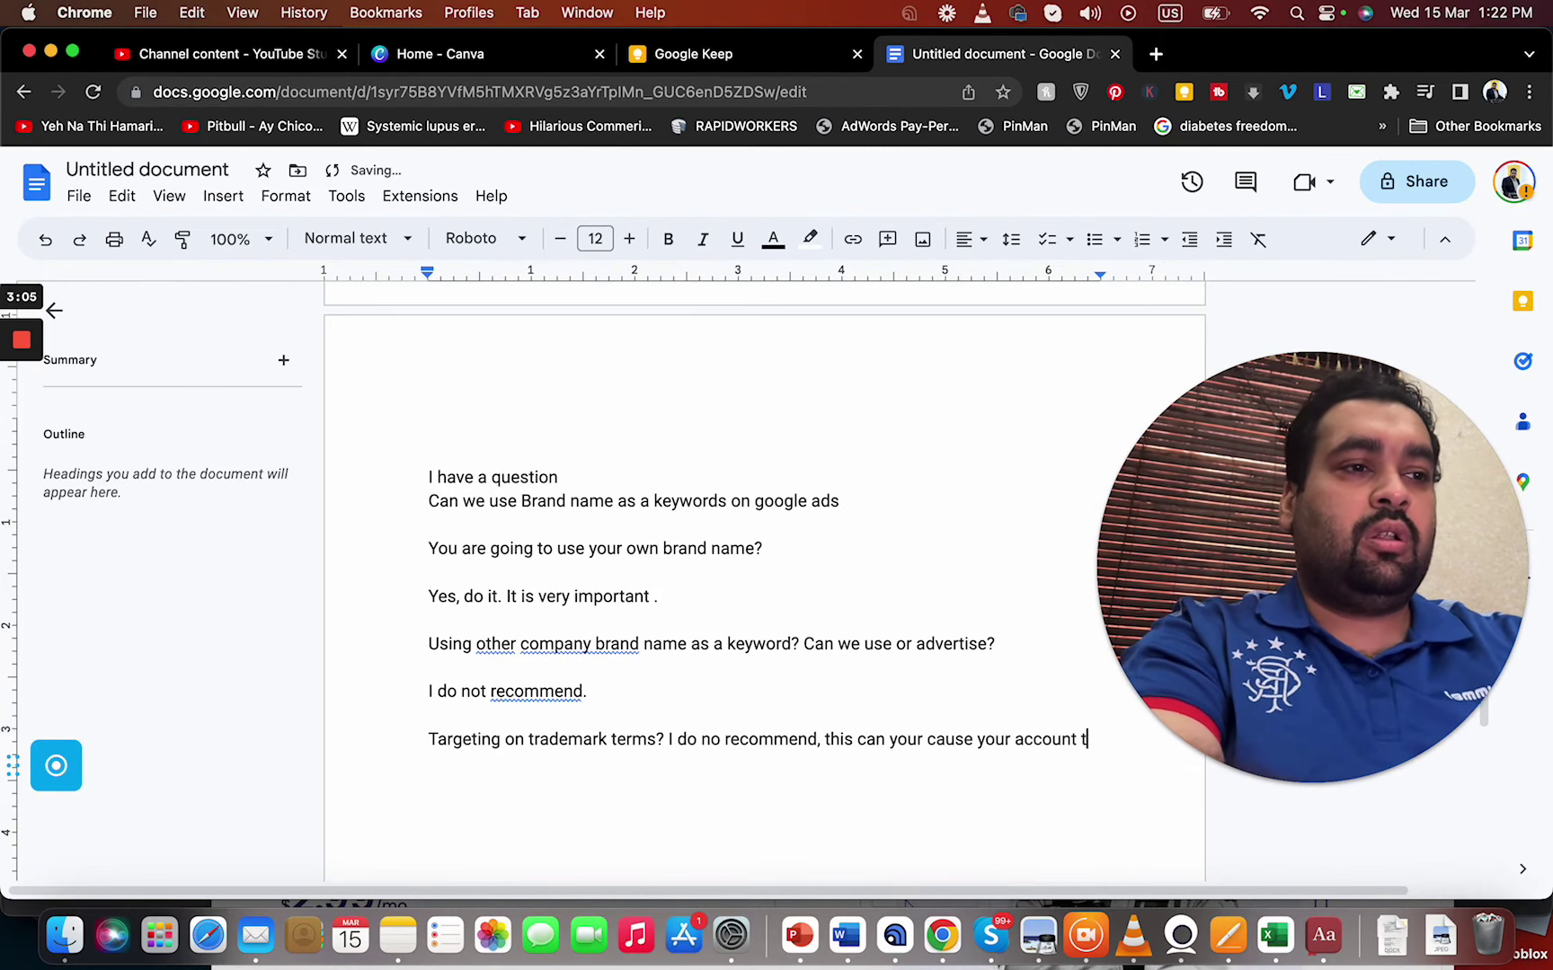
text(o go in trou)
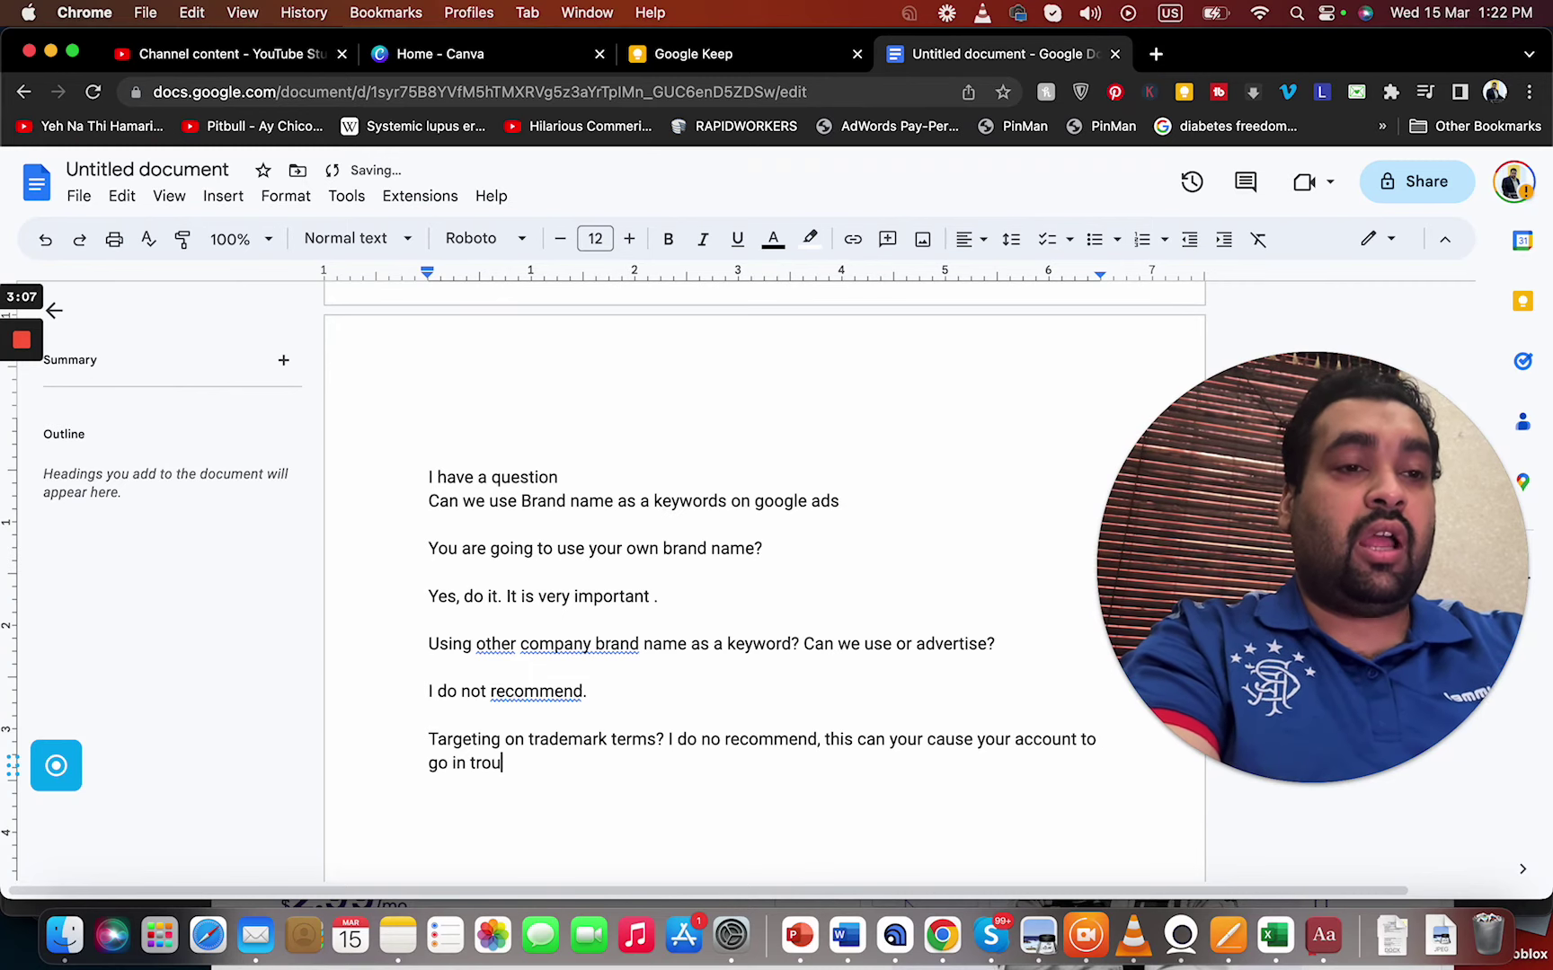
text(ble or yo)
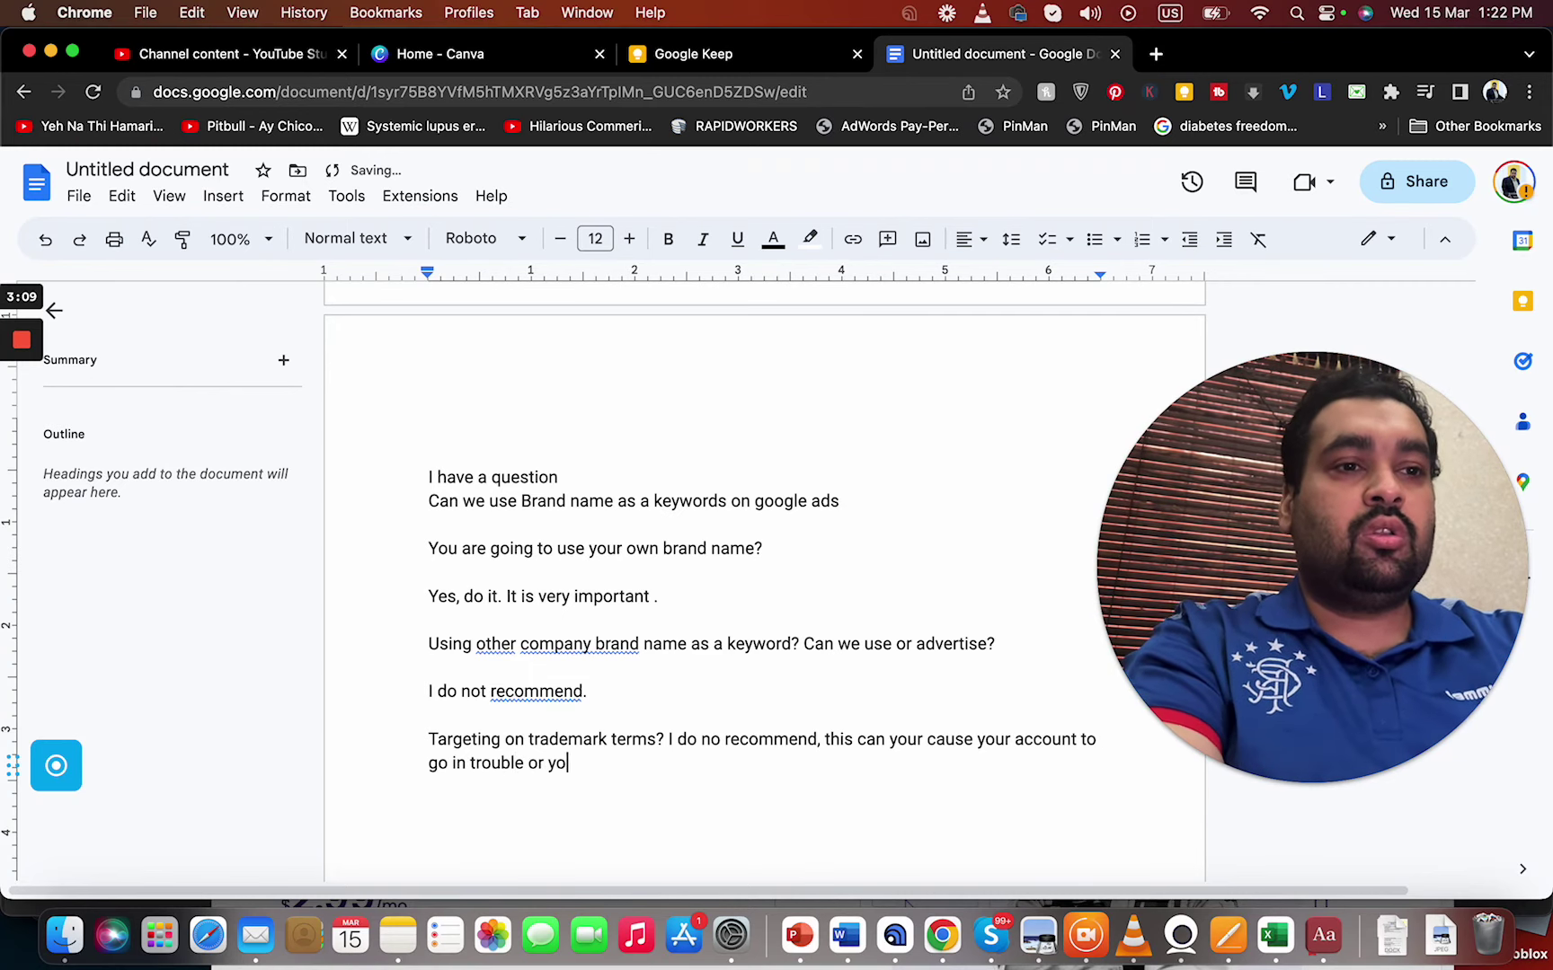
text(ur ad )
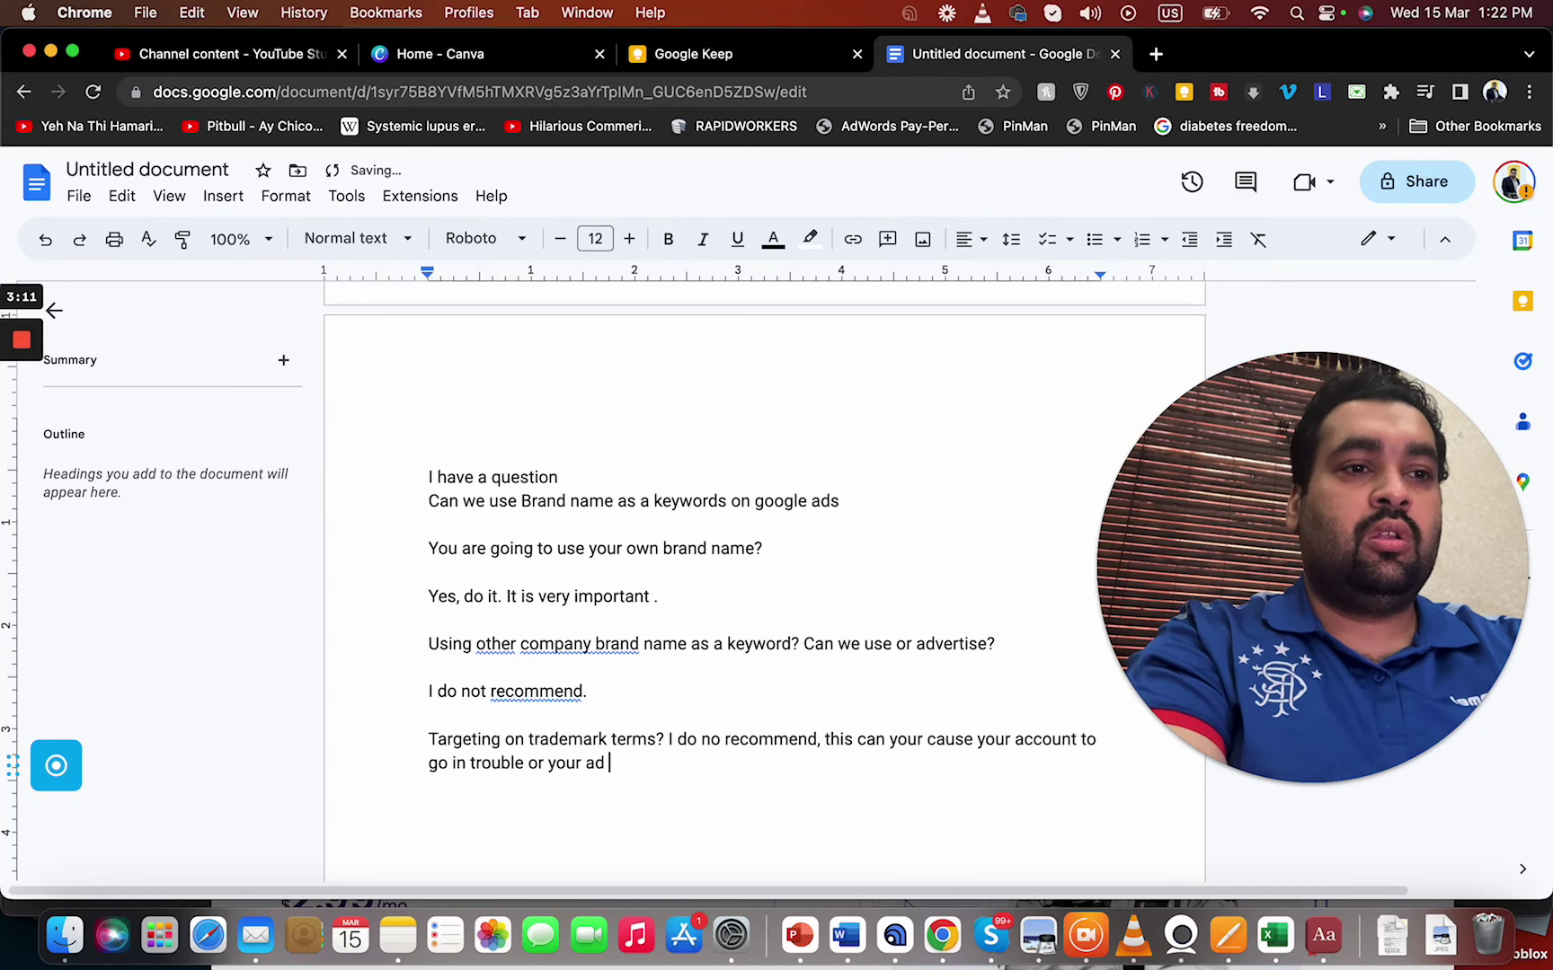
text(even won't.)
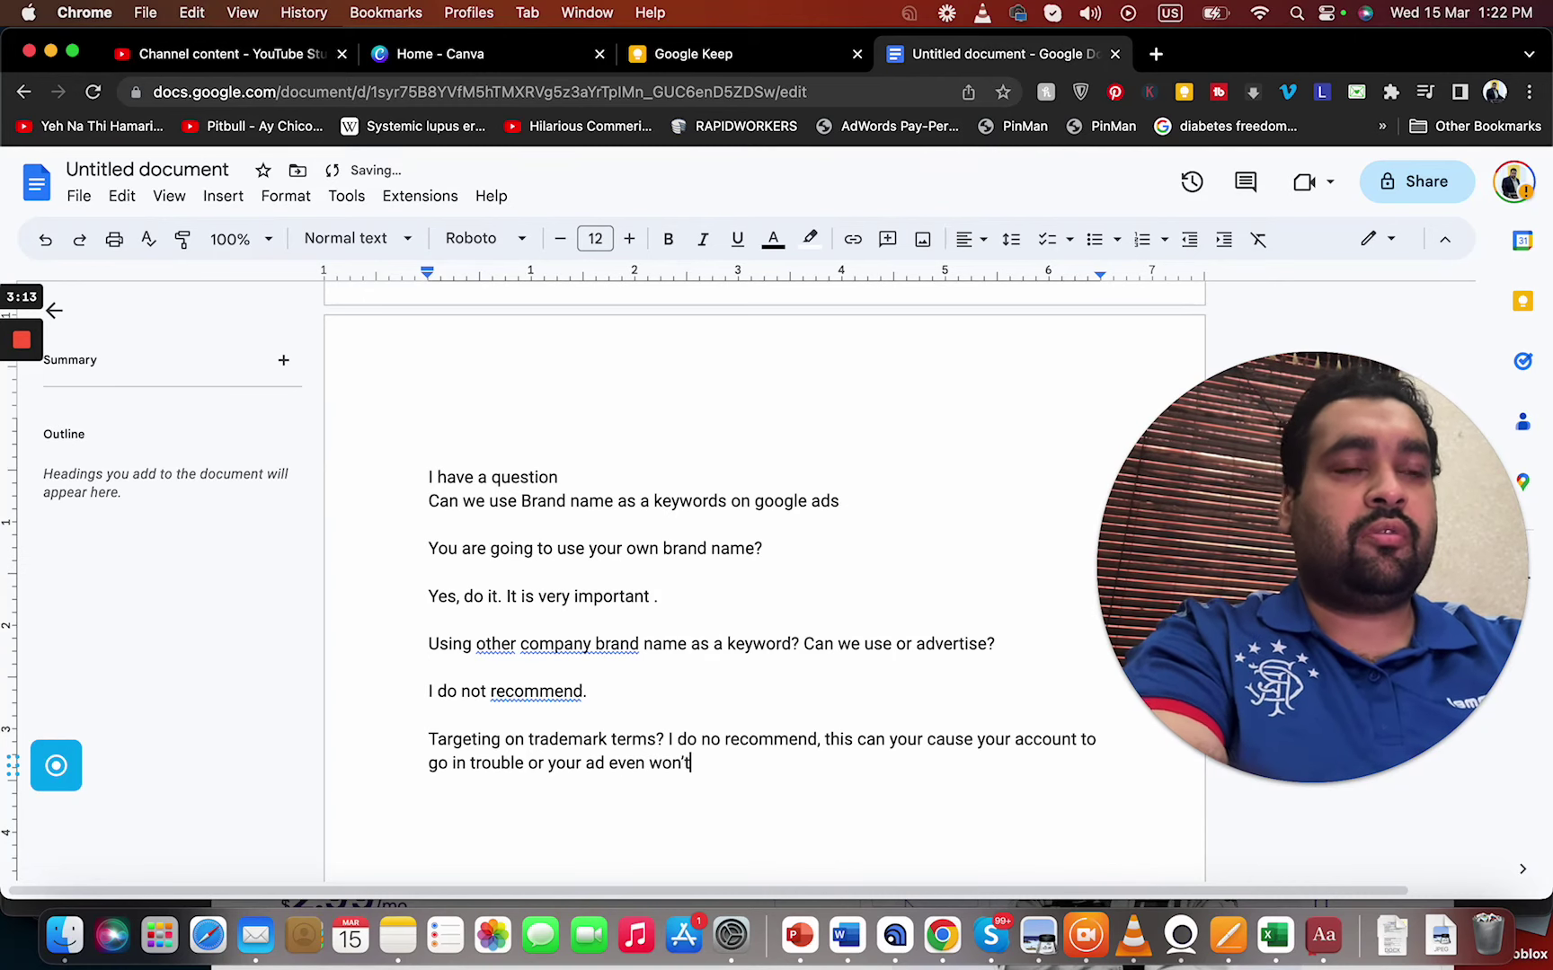